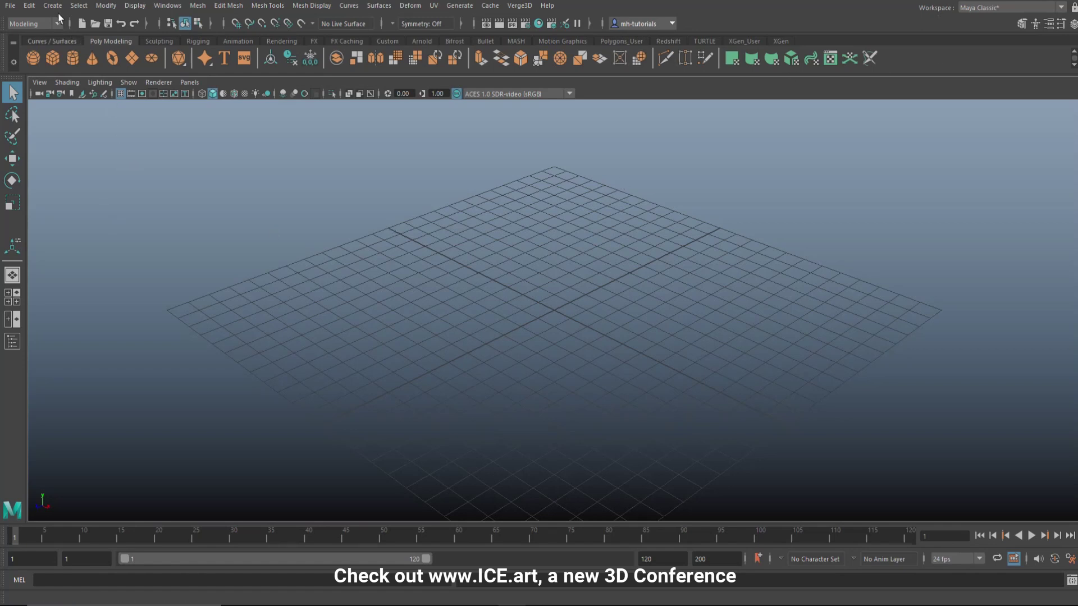
Step: Create a polygon pipe on the grid and show its attributes
click(52, 6)
mouse_move(138, 51)
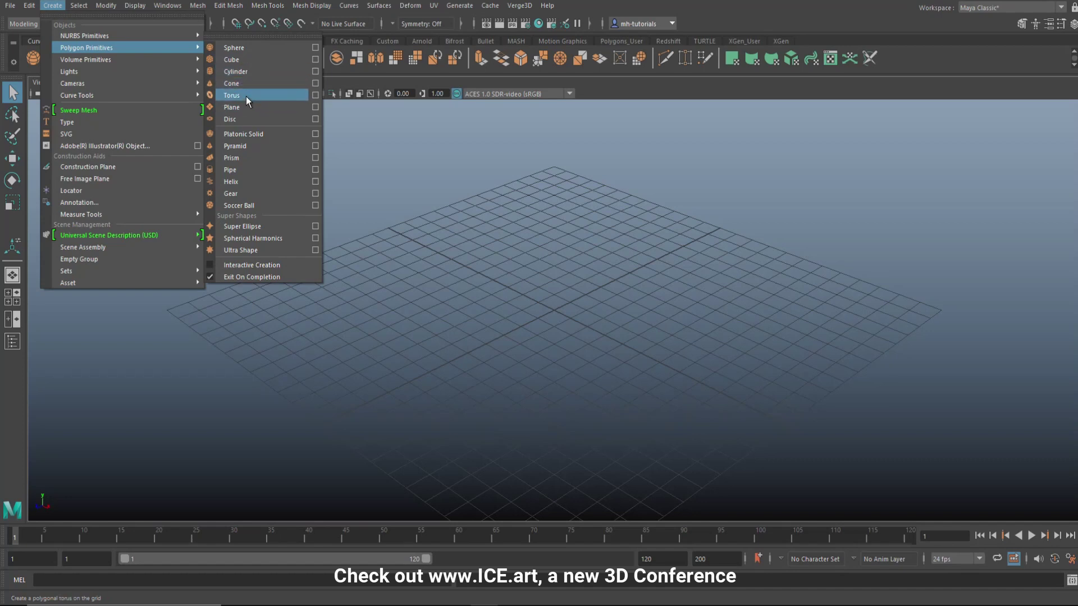
click(247, 175)
key(ctrl+a)
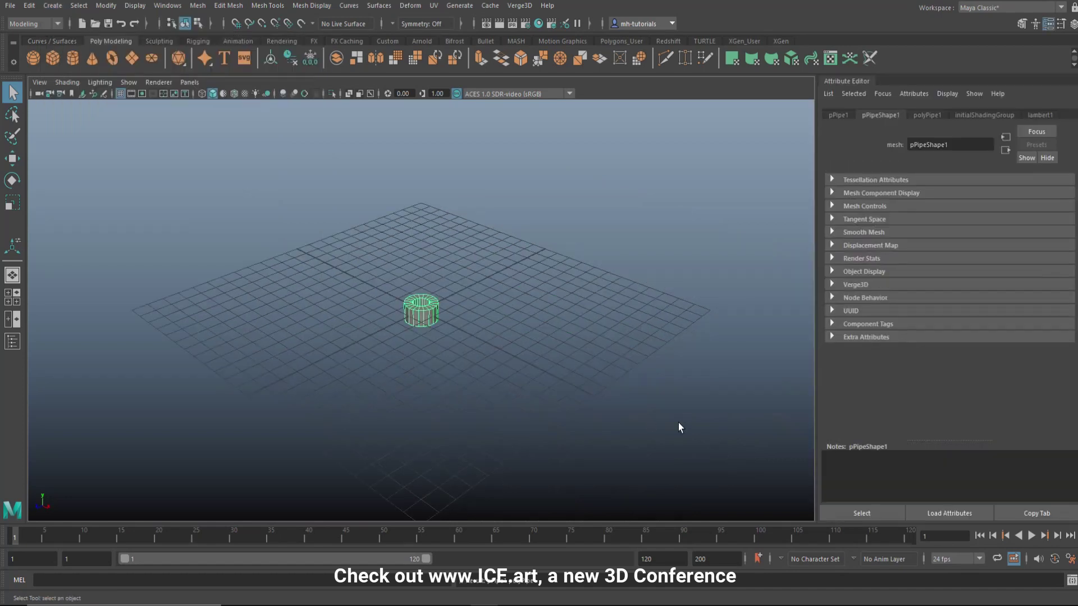
Step: Set the pipe's axis subdivisions to 14 and its thickness to 0.2
click(928, 115)
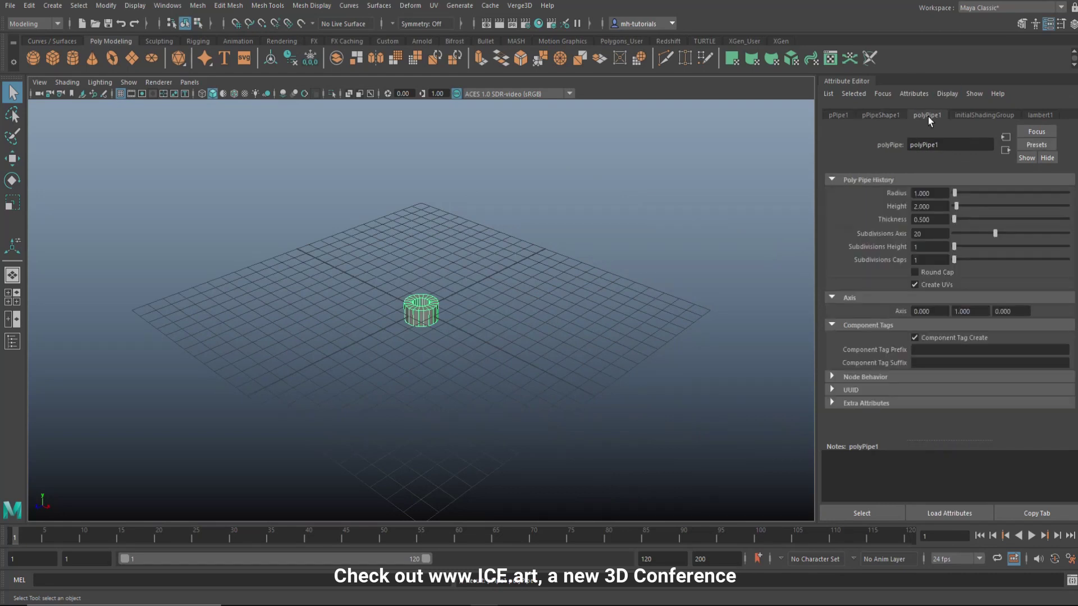
double_click(932, 233)
text(14)
key(Return)
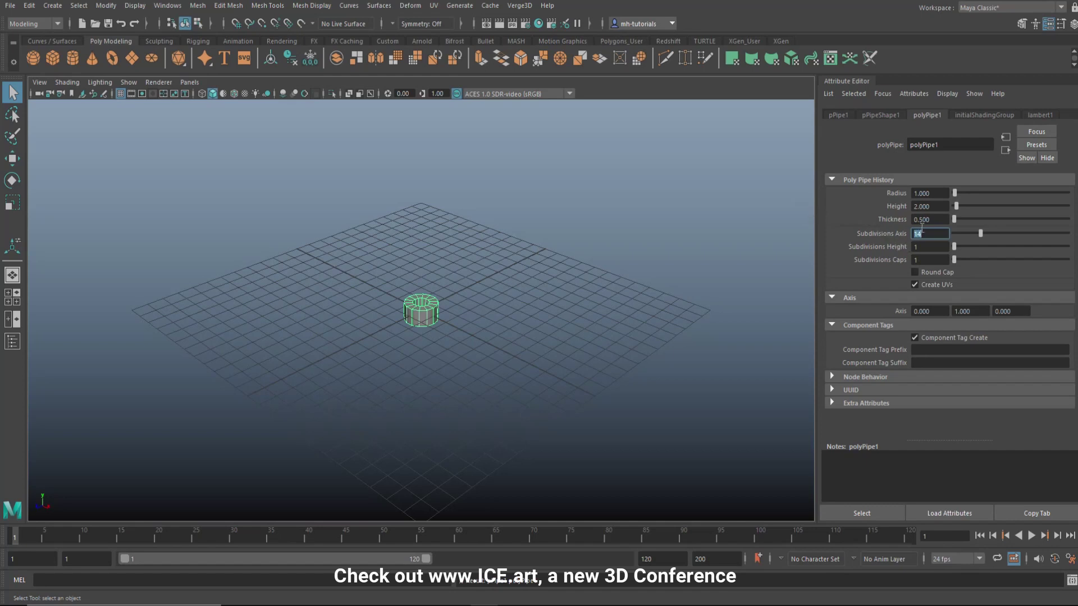
double_click(934, 219)
text(0.2)
key(Return)
Step: Delete the pipe's side and bottom faces, leaving only the flat ring of faces at the top
scroll(530, 365, up, 3)
alt+drag(525, 363, 524, 345)
right_click(587, 215)
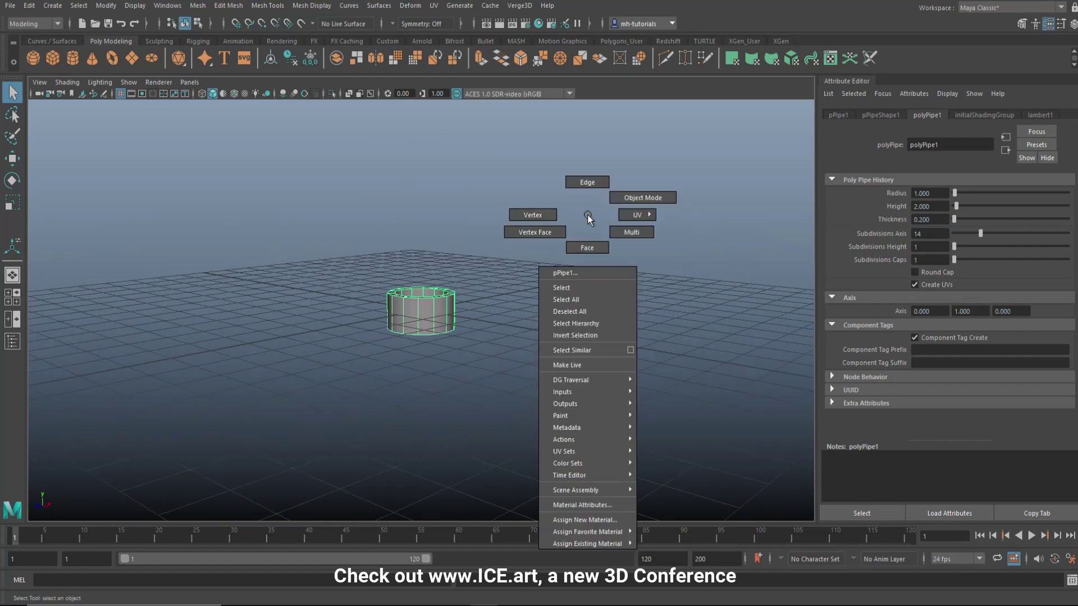
click(586, 247)
alt+drag(389, 378, 394, 366)
drag(339, 320, 600, 443)
key(Delete)
Step: Return the flat ring to object mode and delete its construction history
scroll(612, 428, up, 2)
alt+drag(584, 392, 523, 366)
right_click(436, 265)
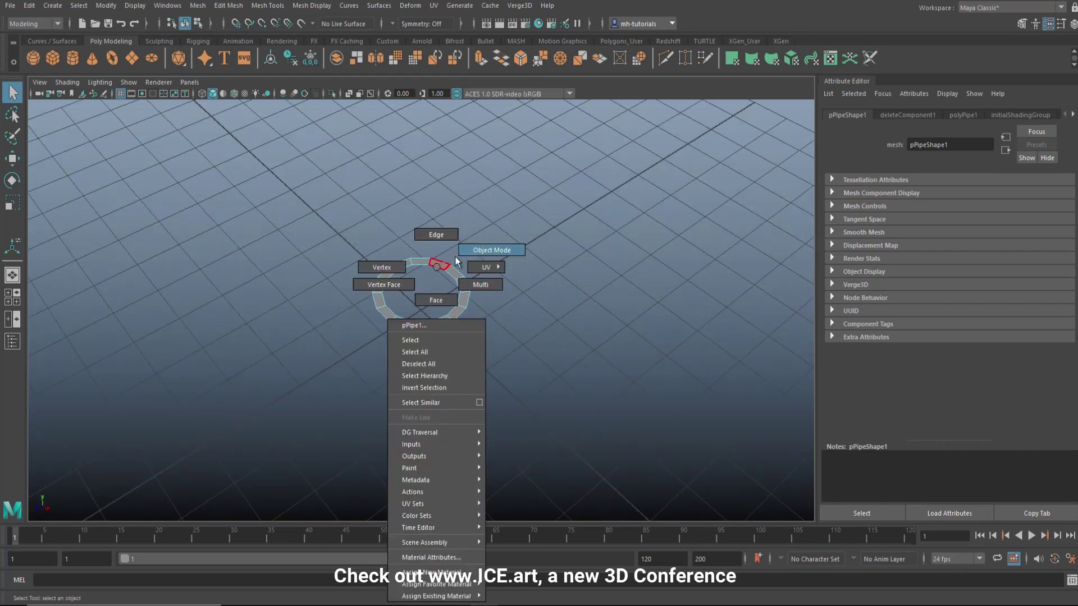
click(471, 251)
click(29, 6)
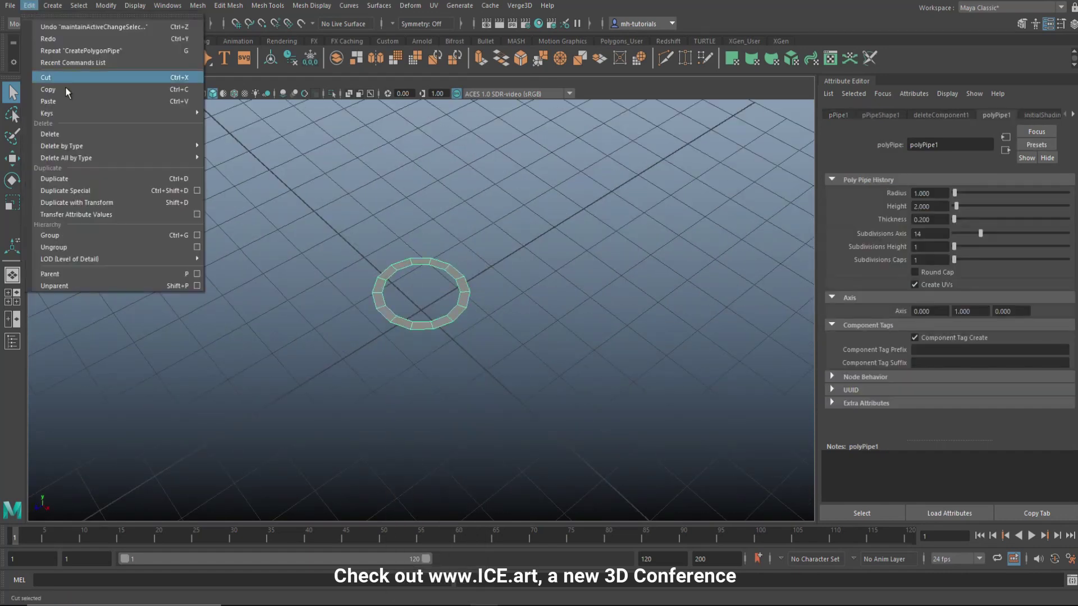
mouse_move(111, 145)
click(224, 147)
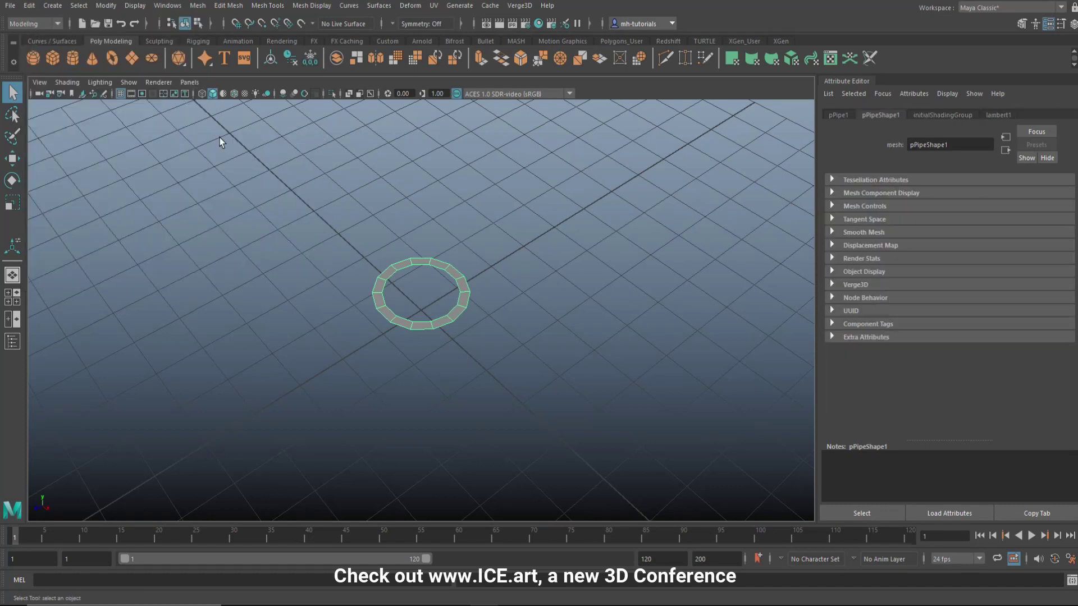
Step: Center the pivot of the flat ring
click(107, 12)
click(149, 95)
middle_drag(430, 302, 467, 343)
alt+drag(588, 369, 514, 365)
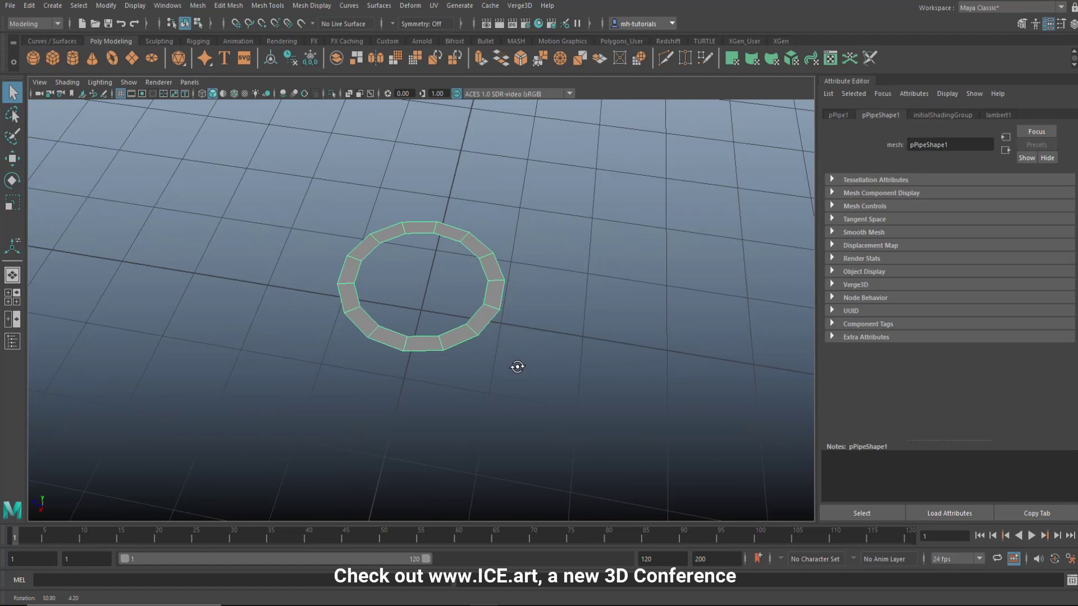
Step: Duplicate the ring in the top view and move the copy about 1.35 units along X so that both rings overlap
click(17, 302)
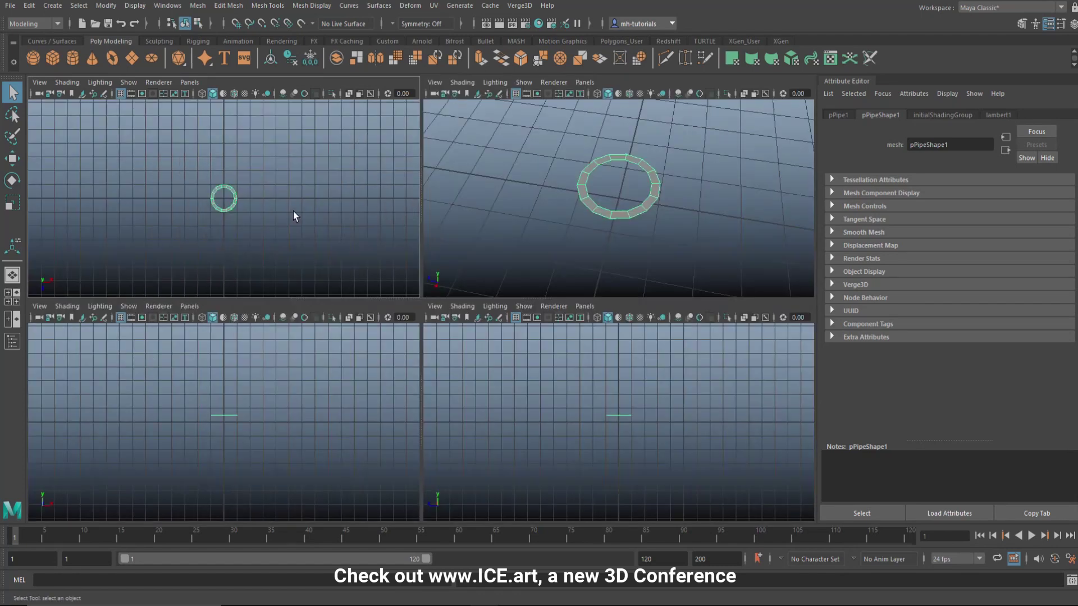
key(space)
scroll(587, 396, up, 5)
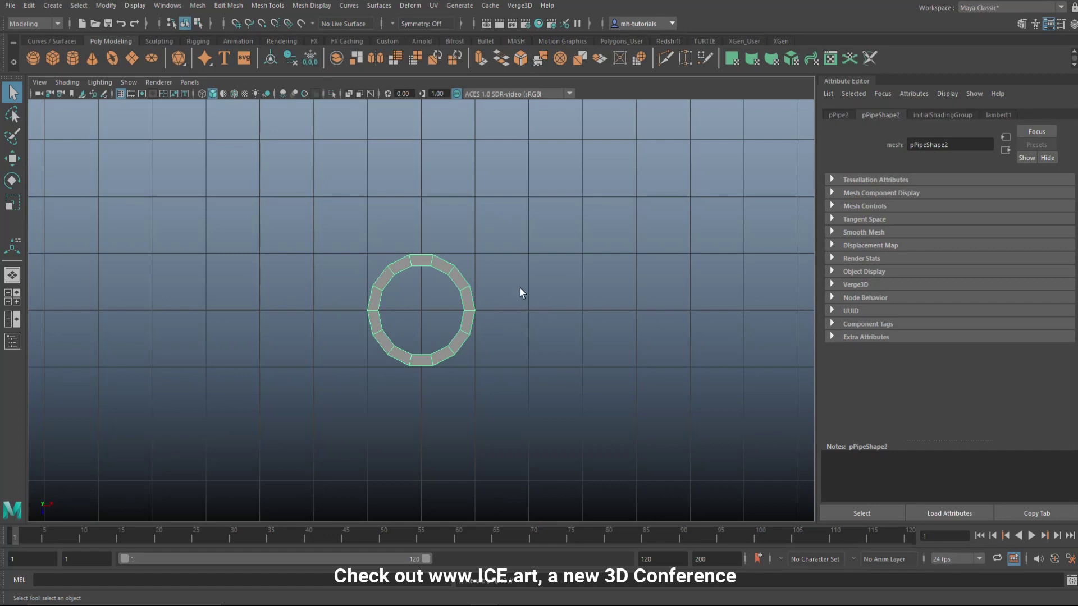
key(w)
click(474, 310)
drag(475, 310, 547, 312)
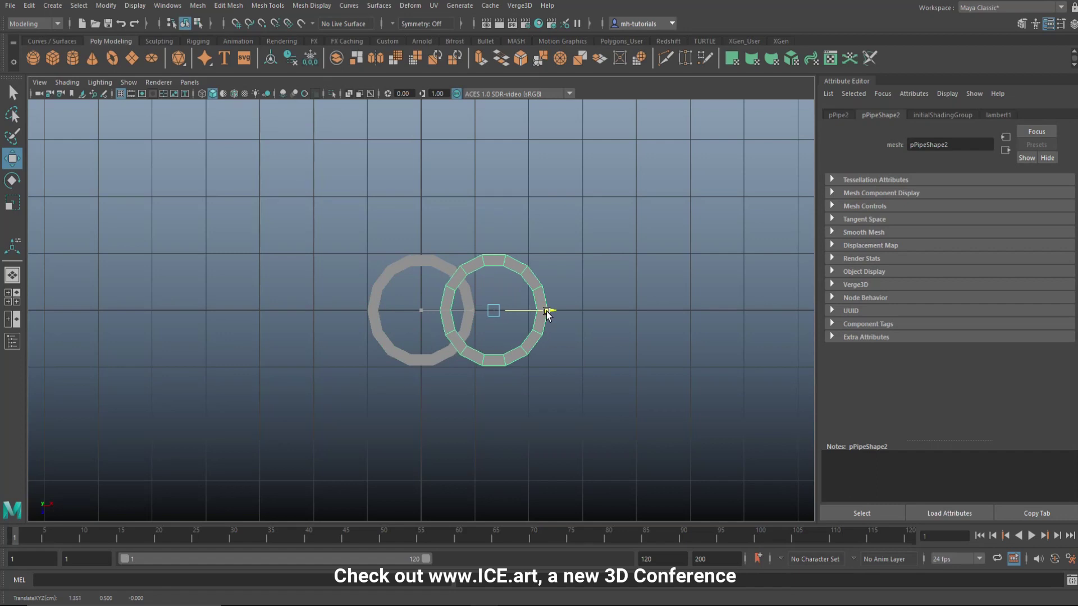
Step: Repeat the offset duplication along X until a row of 13 overlapping rings is made
scroll(152, 377, down, 3)
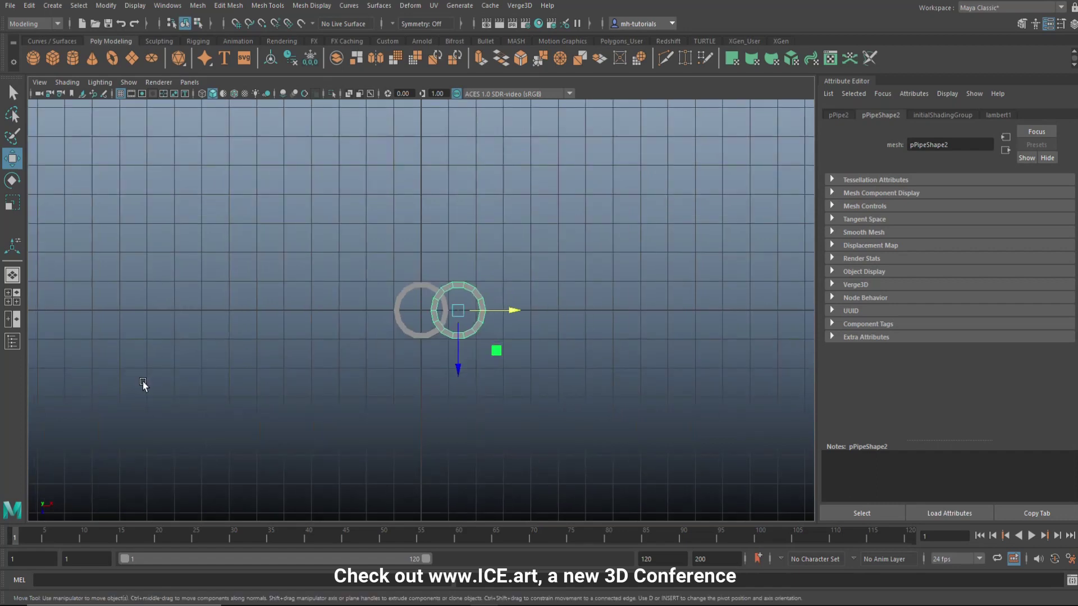
key(shift+d)
key(shift+d)
key(shift+d)
key(shift+d)
key(shift+d)
key(shift+d)
key(shift+d)
key(shift+d)
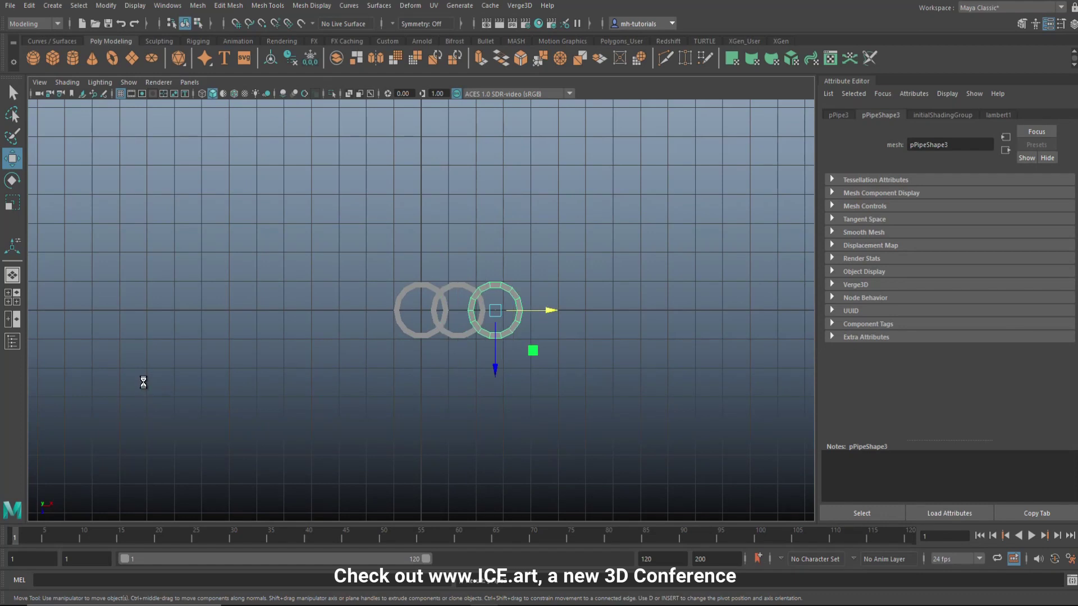
key(shift+d)
key(shift+d)
key(shift+d)
key(shift+d)
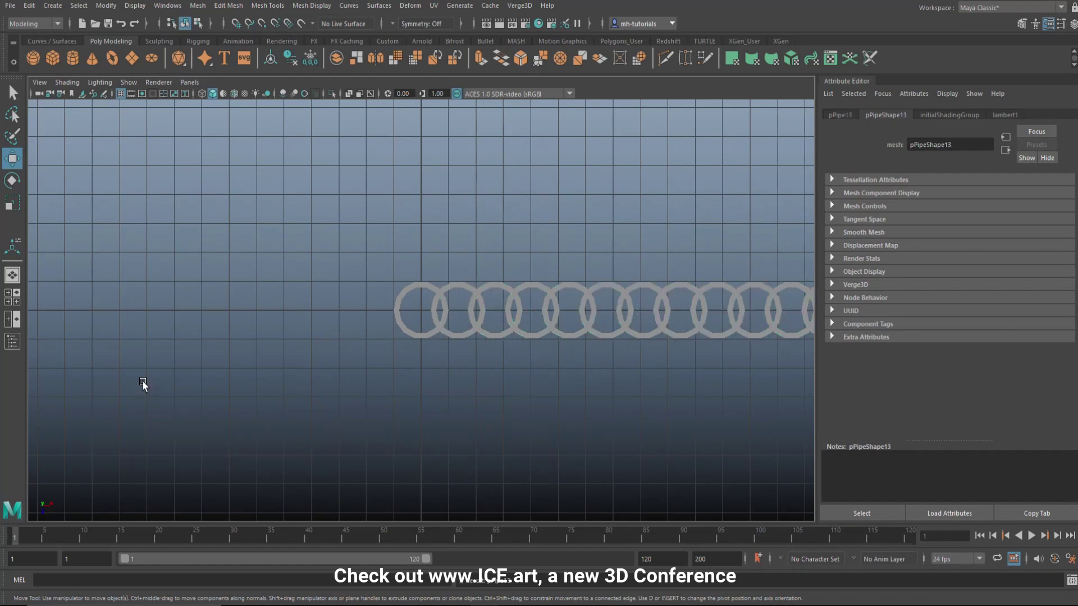
Step: Duplicate the whole row of rings and move the copy about -1.31 units along Z so it overlaps the original row
scroll(290, 395, down, 2)
scroll(378, 413, down, 2)
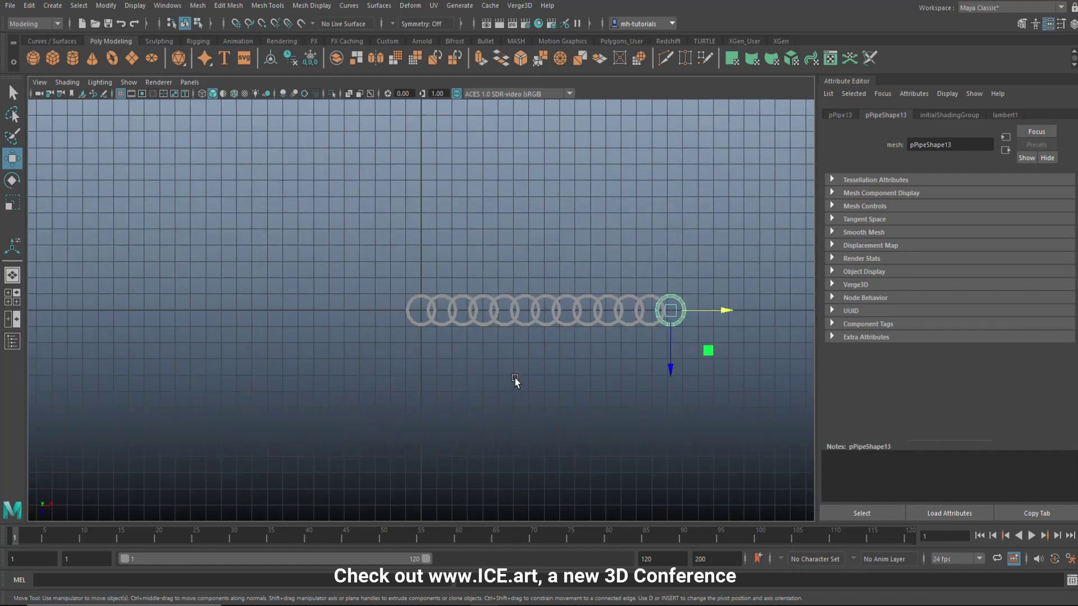
mouse_move(297, 247)
mouse_down()
mouse_move(688, 369)
mouse_move(678, 397)
mouse_up()
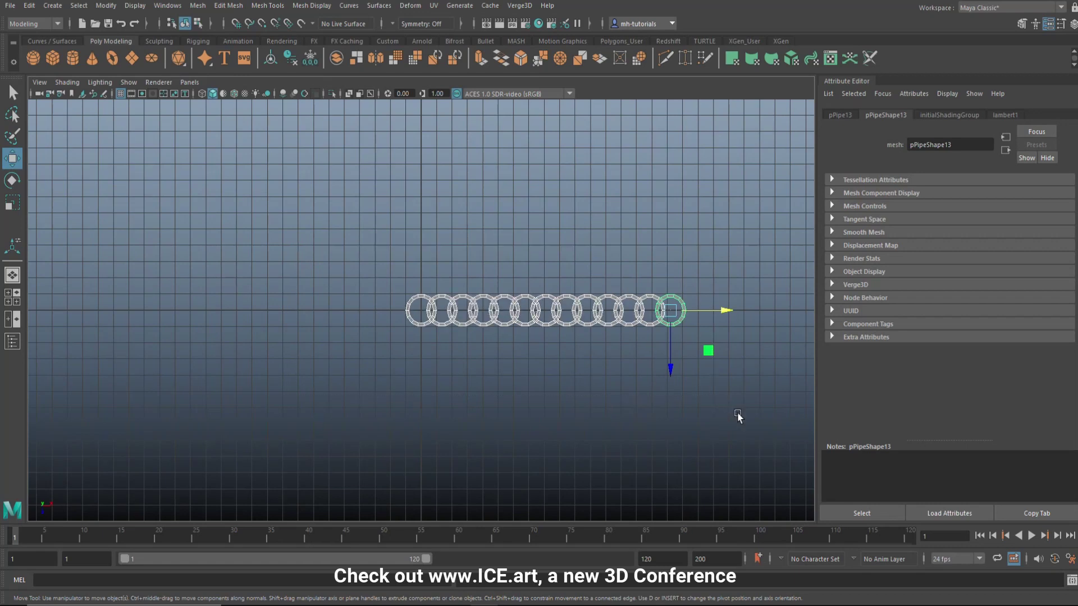
key(ctrl+d)
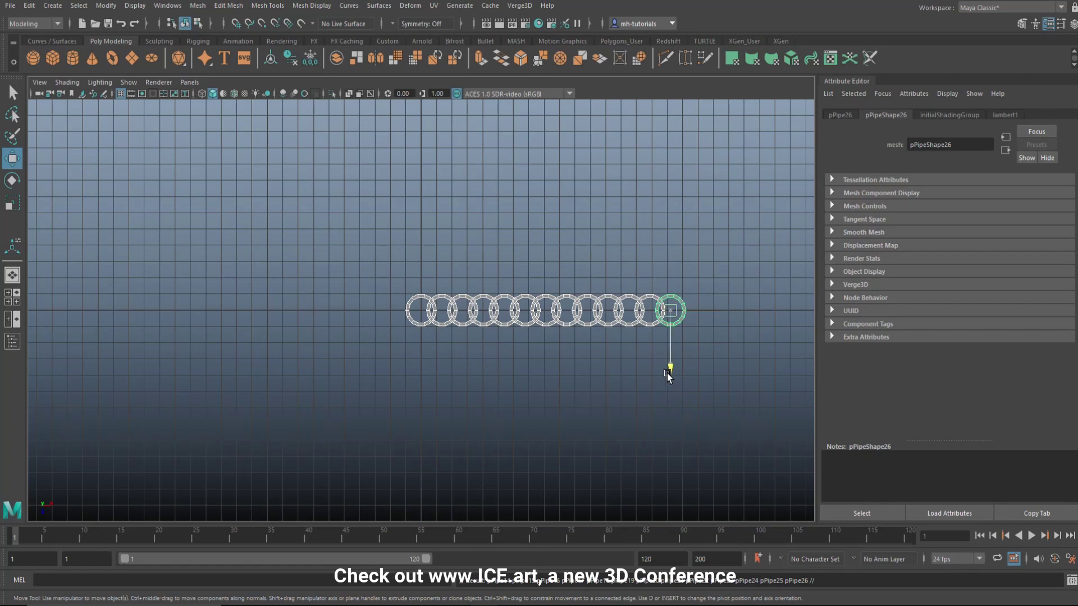
drag(669, 373, 672, 354)
key(a)
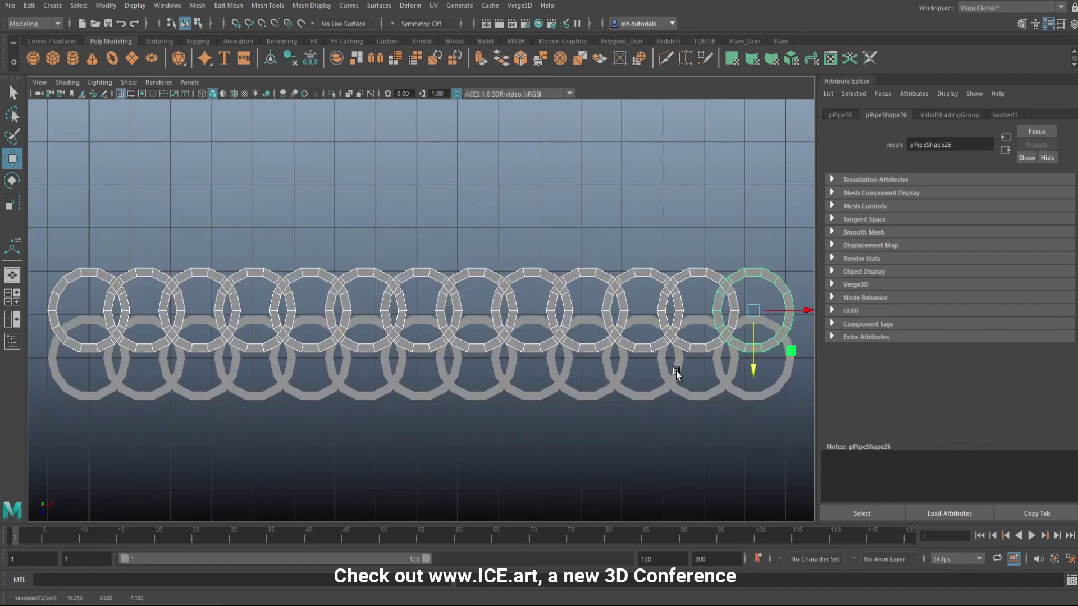
drag(756, 384, 753, 369)
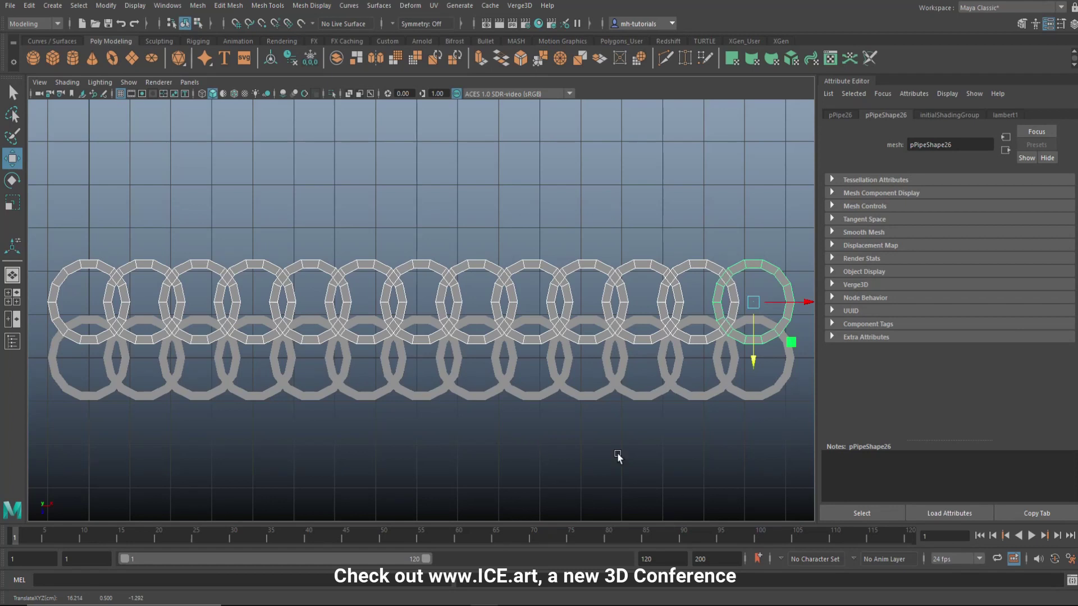
drag(754, 368, 753, 365)
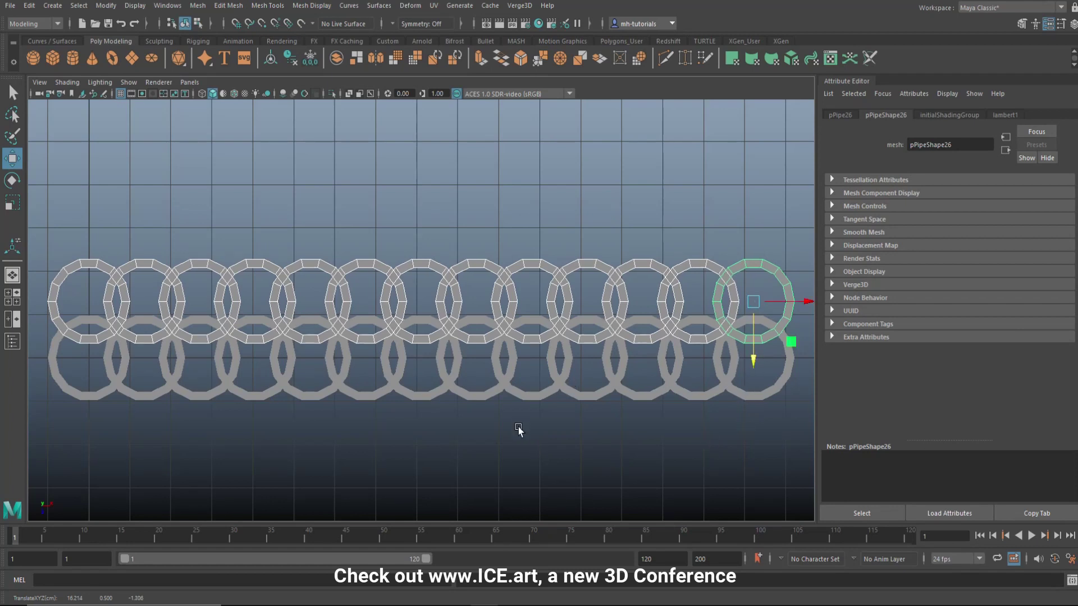
Step: Repeat the row duplication with the same offset four times to build six rows of rings
scroll(519, 443, down, 5)
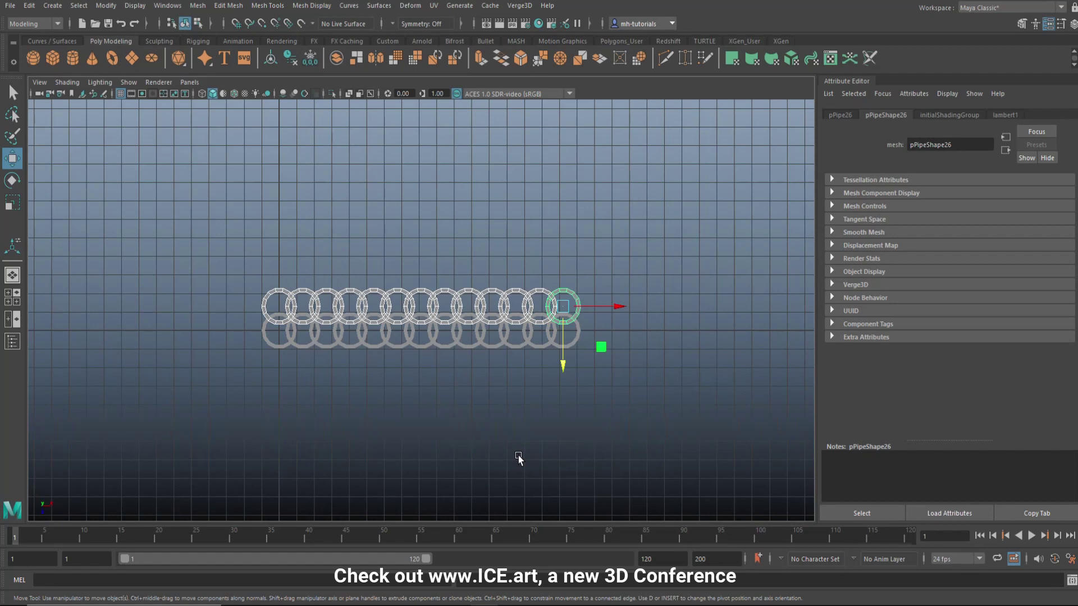
key(shift+d)
key(shift+d)
key(shift+d)
key(shift+d)
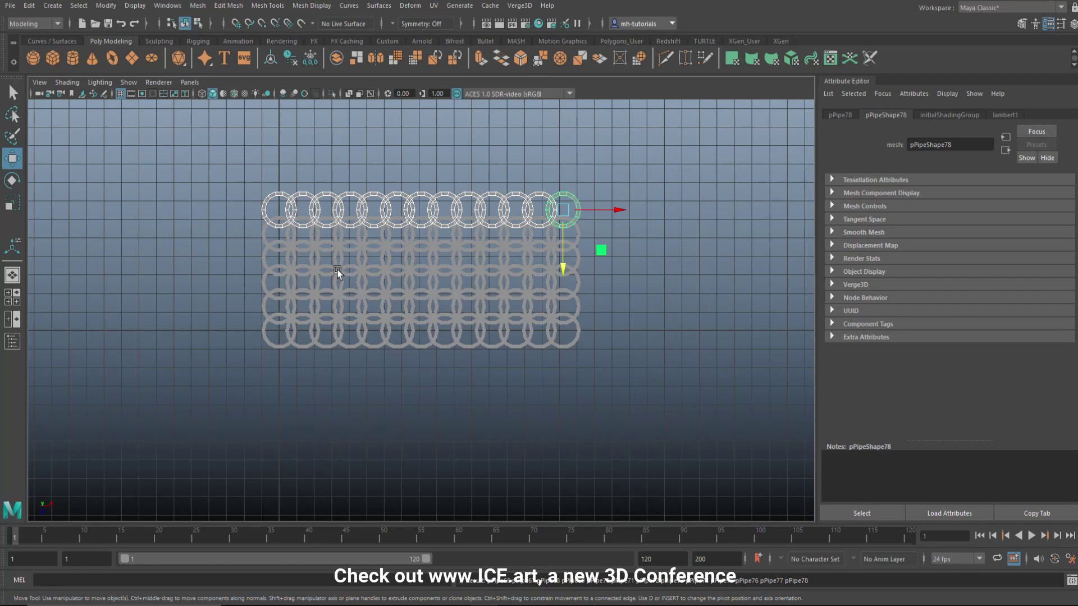
Step: Combine all the rings into one mesh and merge its vertices with a distance threshold of 0.01
drag(198, 162, 675, 460)
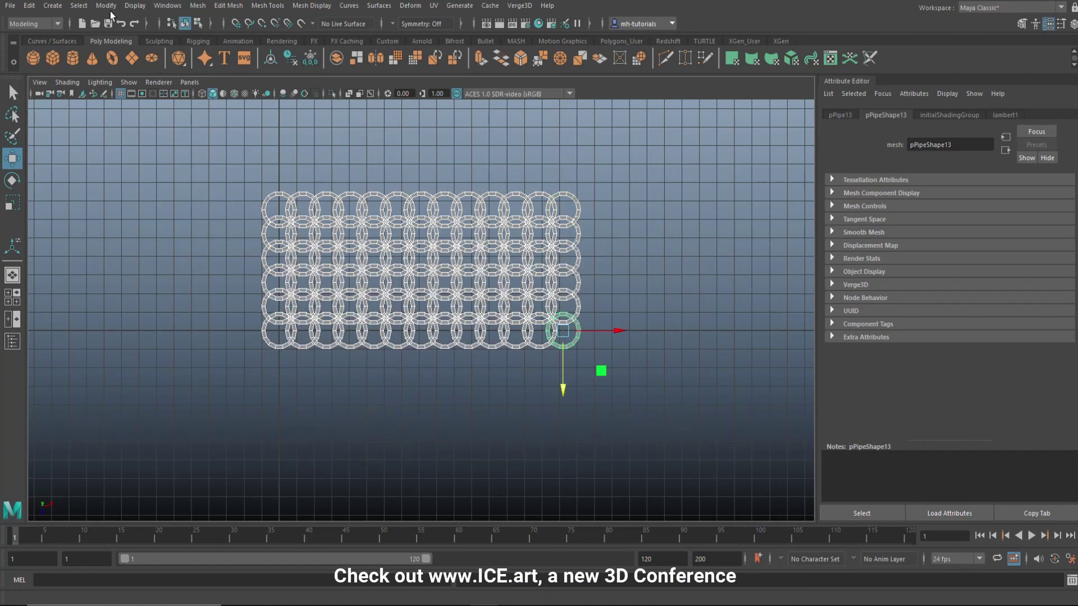
click(198, 5)
click(233, 49)
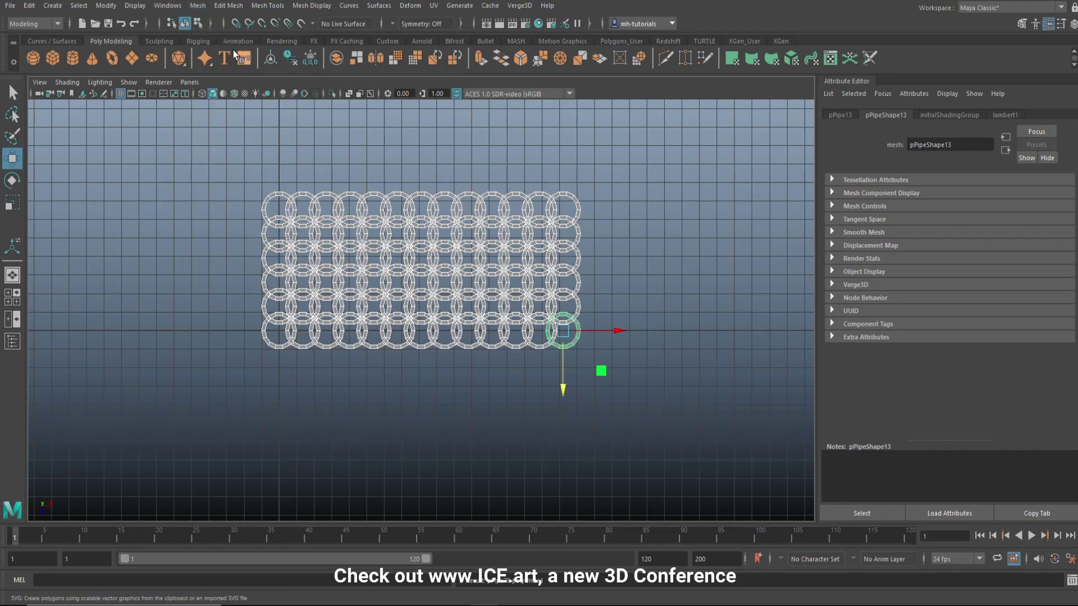
right_drag(663, 195, 617, 198)
drag(112, 147, 695, 445)
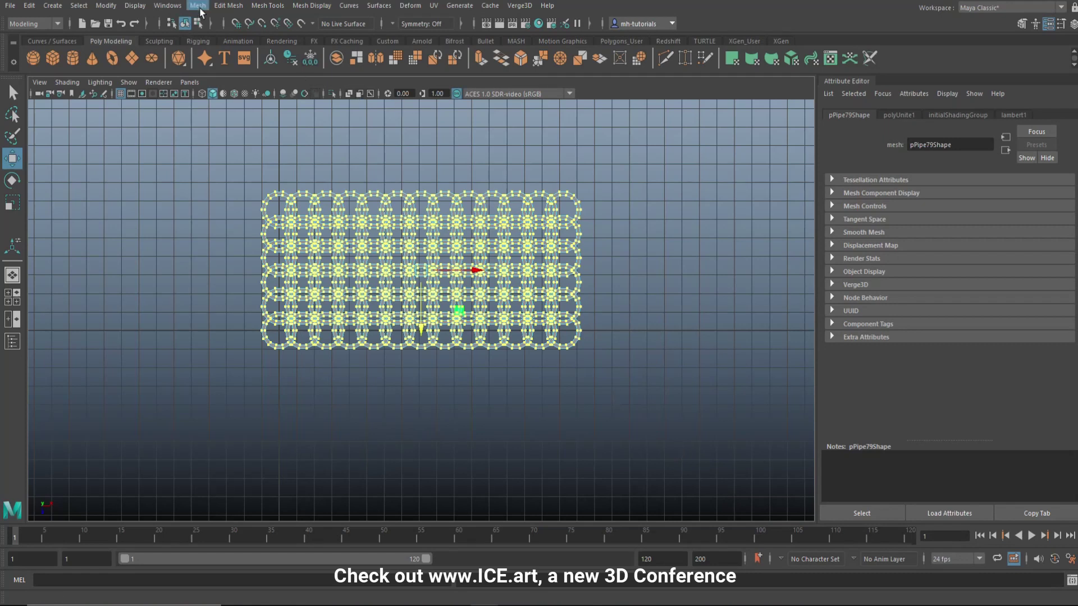
click(228, 6)
click(264, 131)
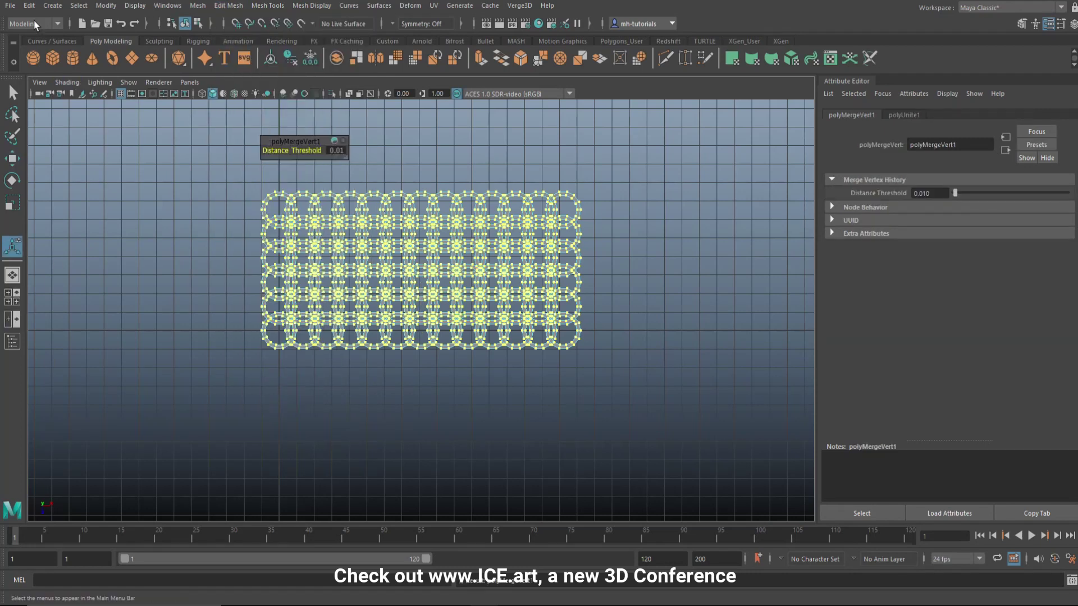
Step: Try to delete the merged ring mesh's construction history
click(29, 6)
mouse_move(147, 149)
click(194, 143)
click(223, 343)
Step: Return the ring mesh to object mode in the perspective view and hide it
click(16, 302)
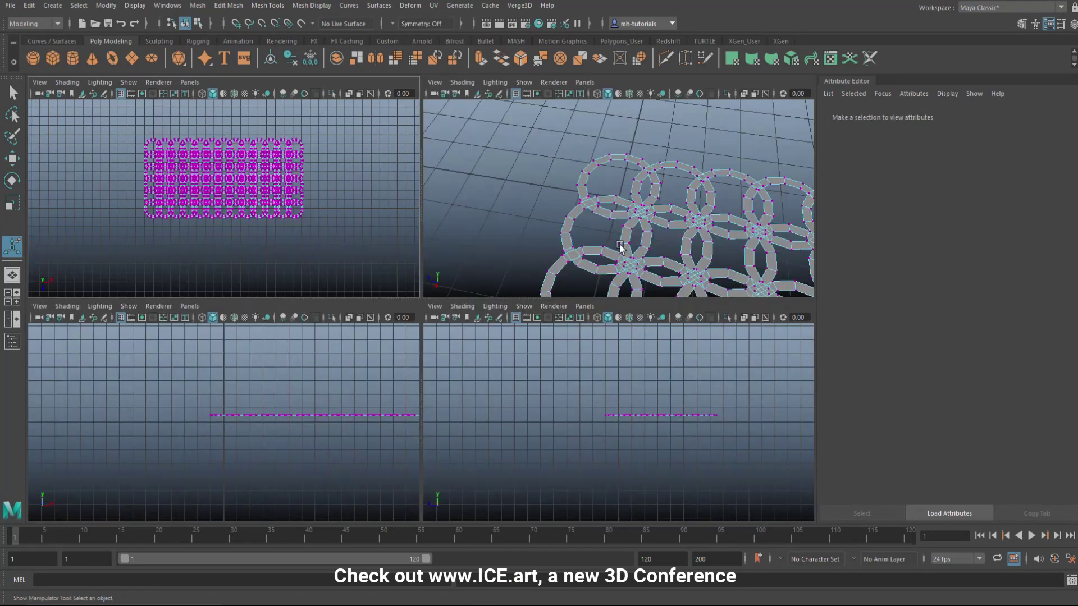
click(8, 292)
alt+drag(377, 315, 568, 343)
right_drag(543, 293, 586, 276)
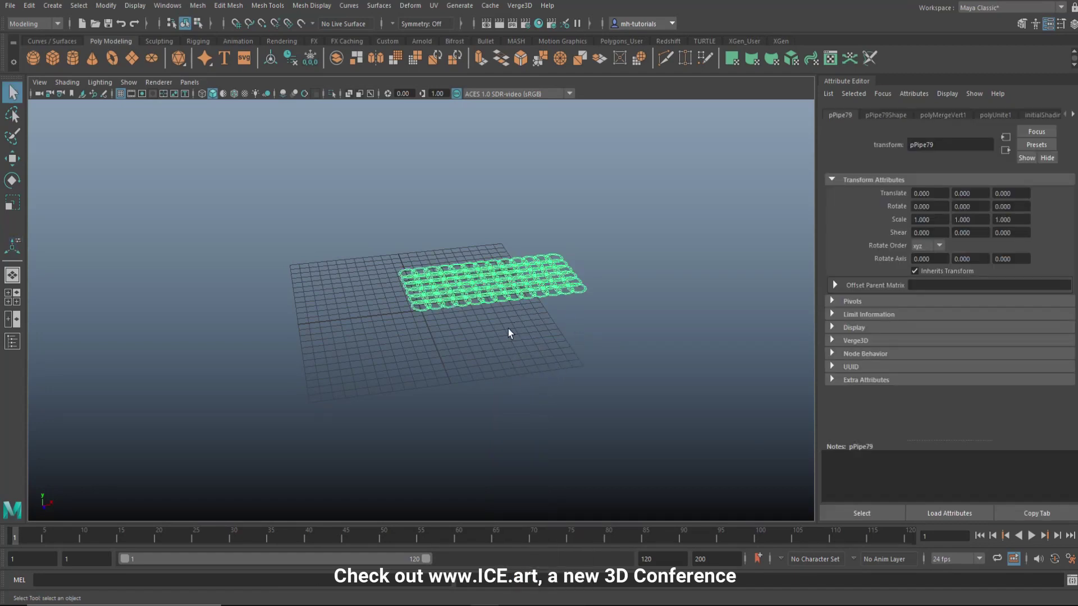
key(ctrl+h)
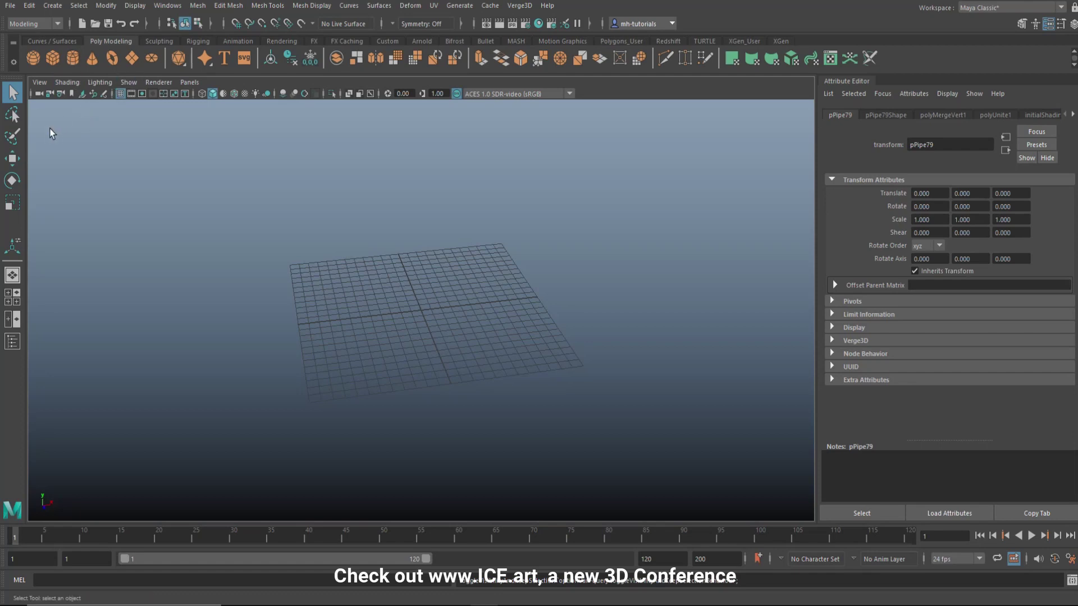
Step: Create a polygon cylinder and set its axis subdivisions to 3
click(74, 60)
scroll(493, 325, up, 4)
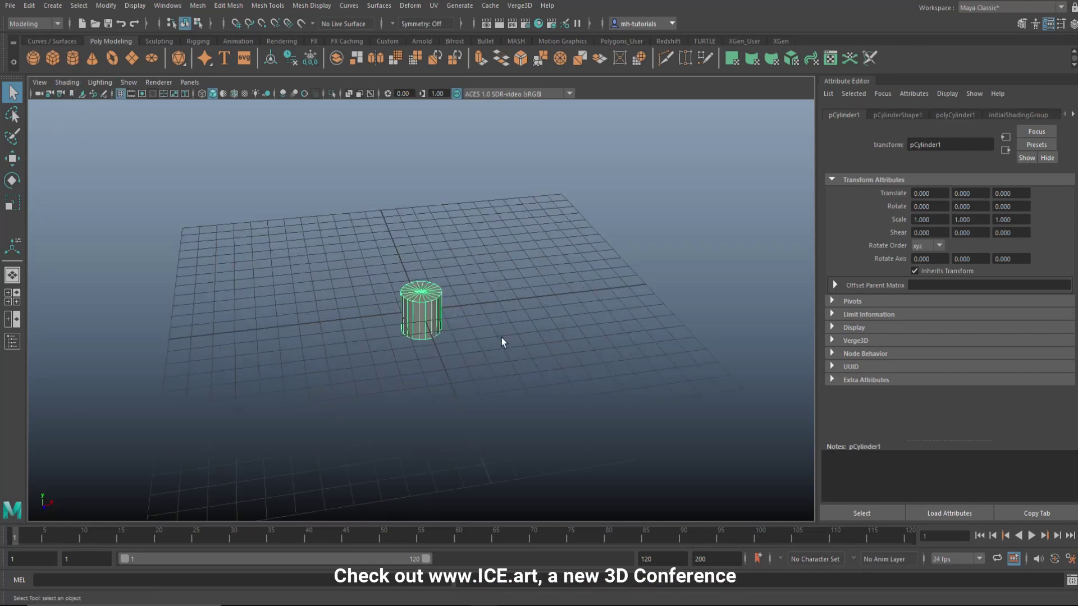
click(969, 115)
drag(929, 220, 817, 217)
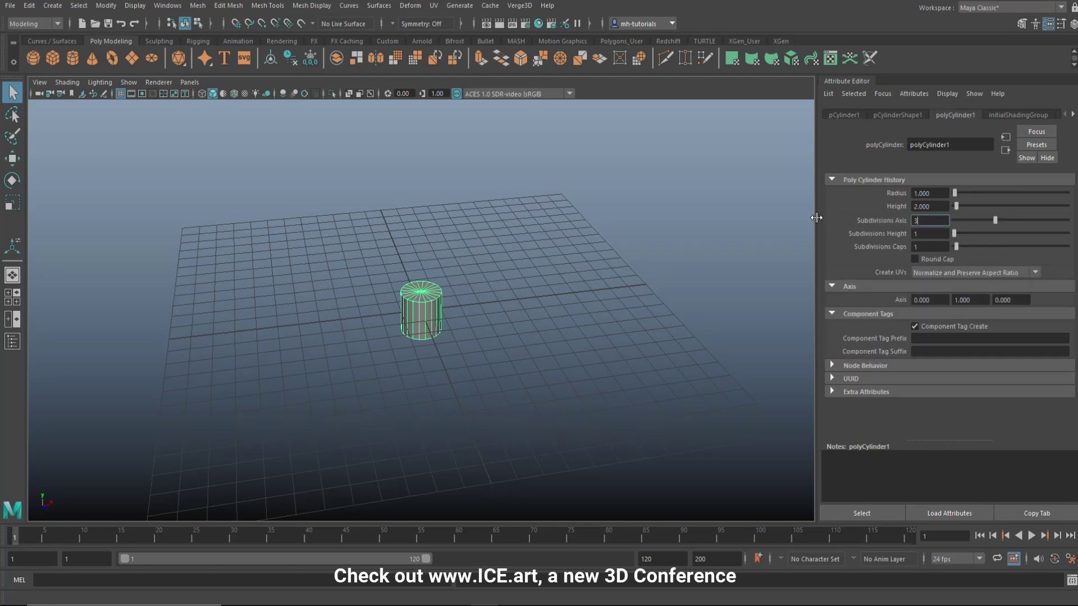
key(Return)
scroll(551, 305, up, 4)
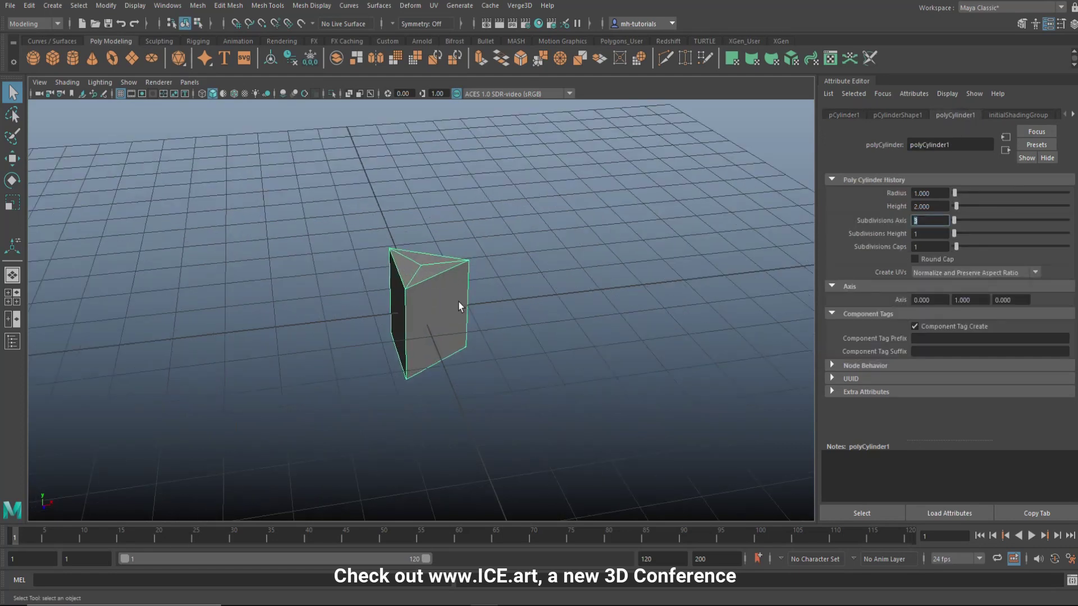
Step: Delete the triangular prism's side and bottom faces, keeping only the top cap
alt+drag(537, 308, 559, 261)
right_drag(561, 260, 562, 290)
alt+drag(562, 291, 349, 296)
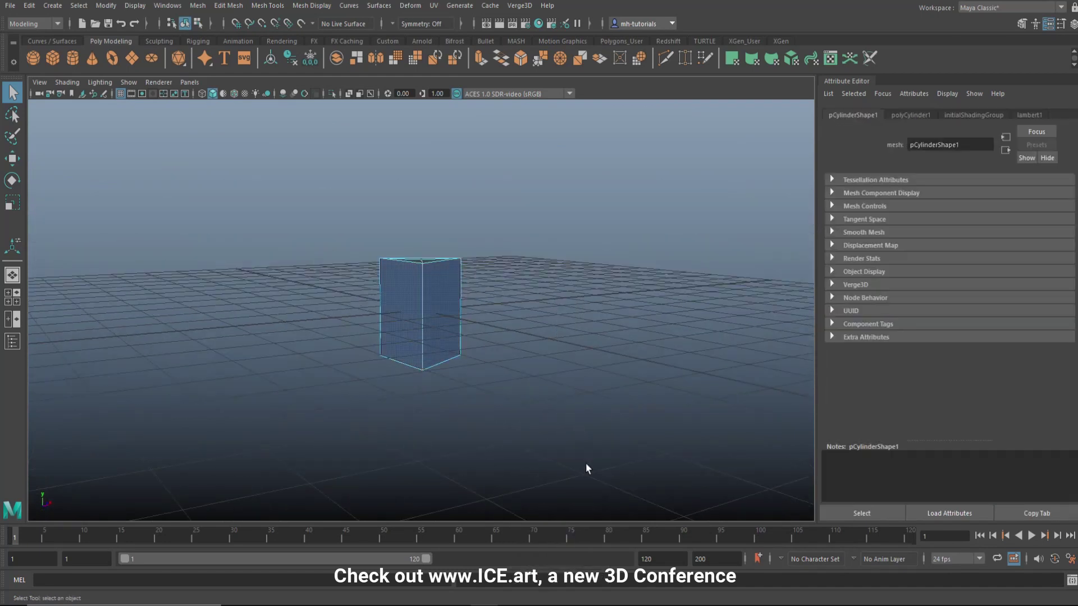
key(Delete)
Step: Extrude the triangle's outer border edges outward with an offset of 0.3
alt+drag(577, 454, 612, 438)
right_drag(471, 235, 490, 193)
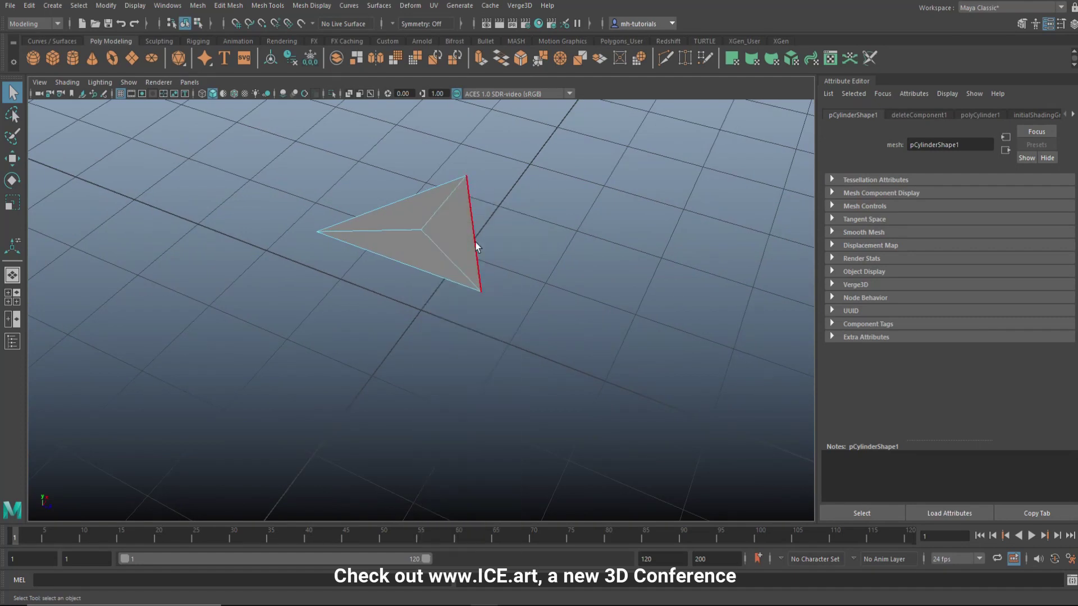
click(475, 247)
shift+click(406, 203)
key(ctrl+e)
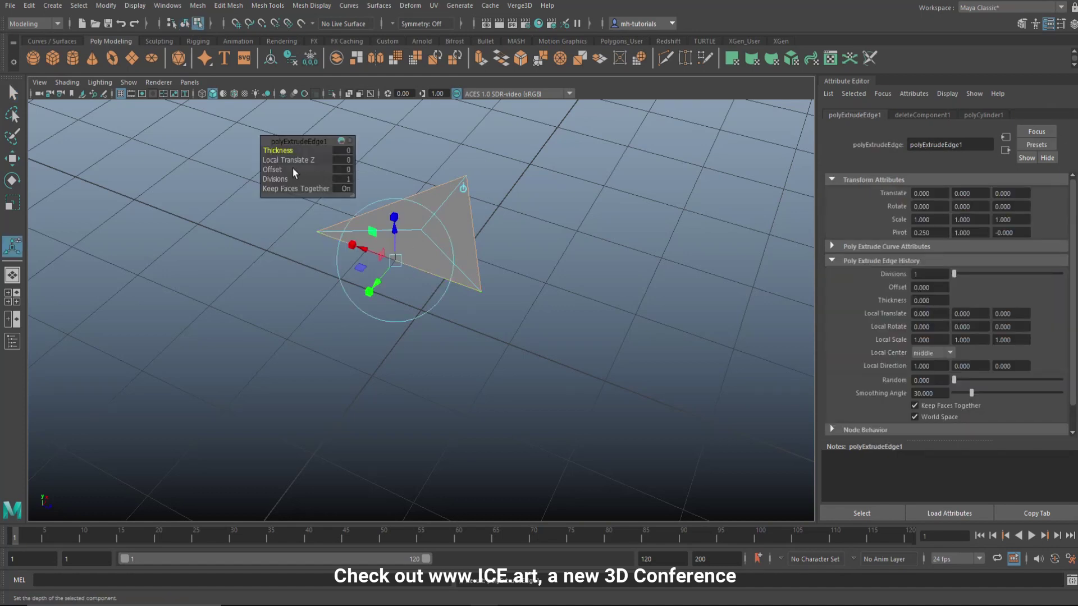
drag(275, 169, 281, 169)
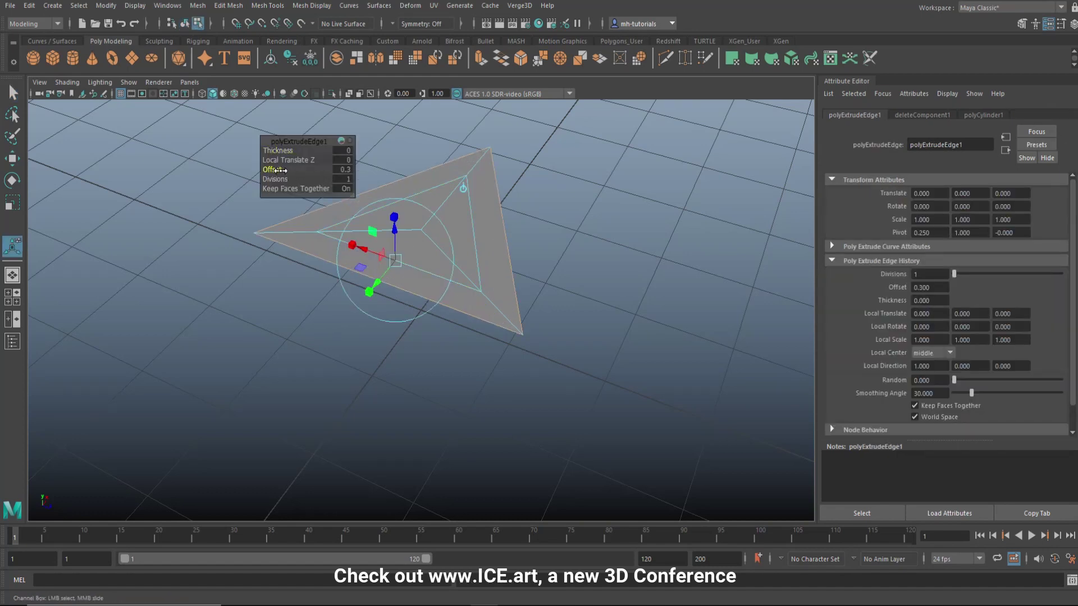
Step: Delete the triangle's inner faces to leave an open triangular frame, and return it to object mode
right_click(602, 182)
click(601, 213)
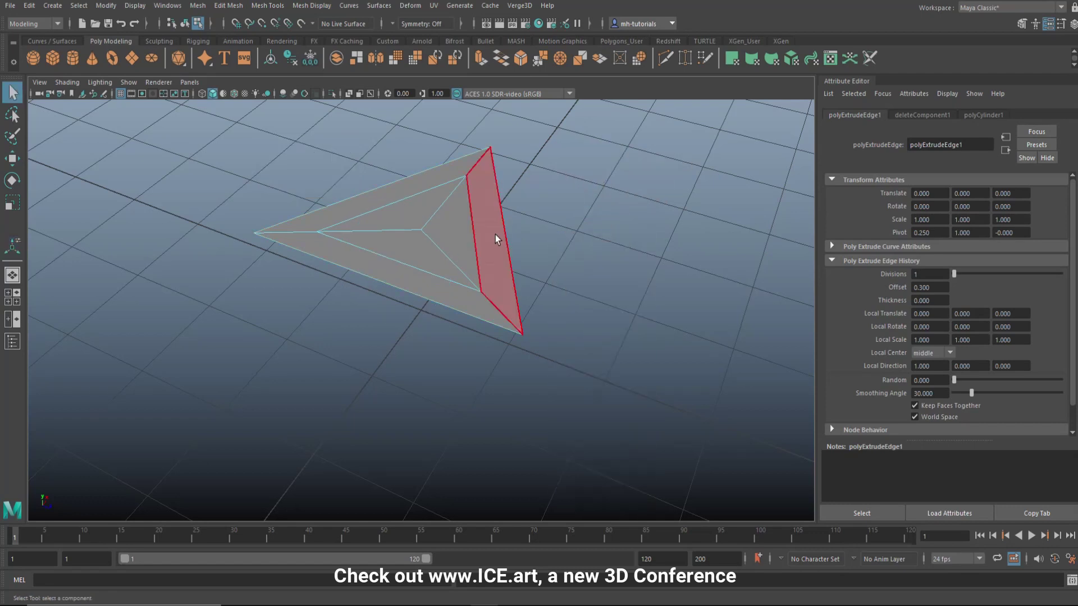
click(407, 240)
key(Delete)
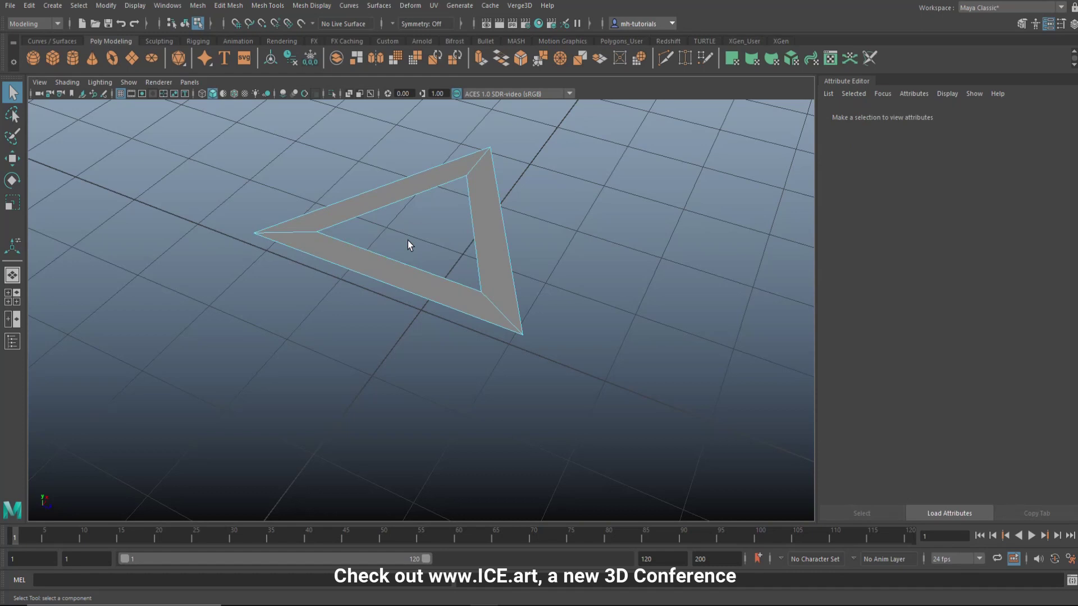
scroll(589, 251, down, 4)
alt+drag(605, 266, 457, 250)
key(F8)
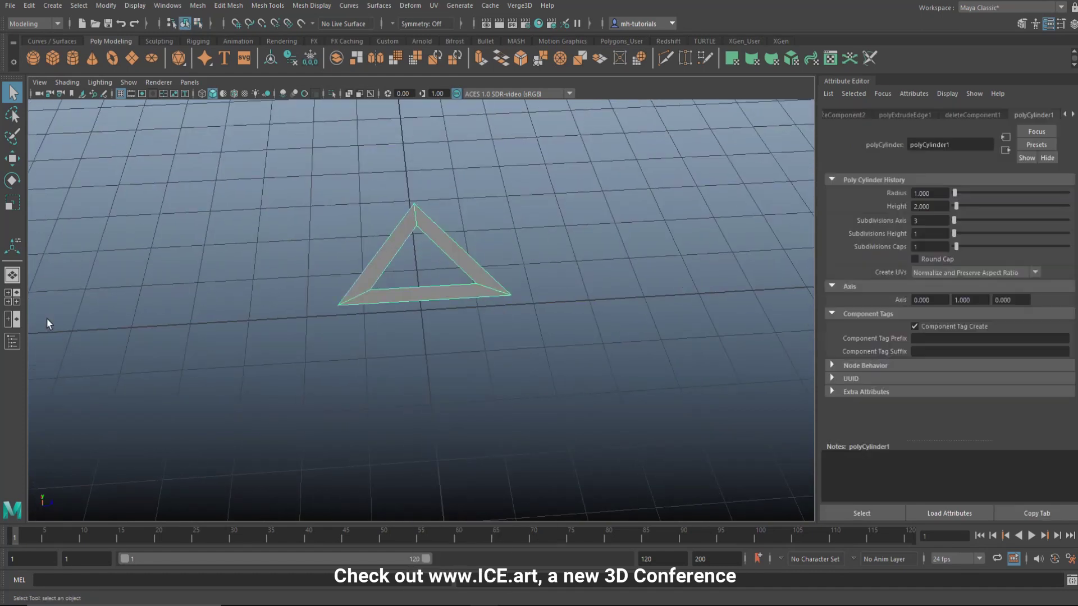
Step: In the top view, rotate the triangular frame 90 degrees about Y and move it so its base lies on the grid's horizontal axis
click(16, 301)
key(space)
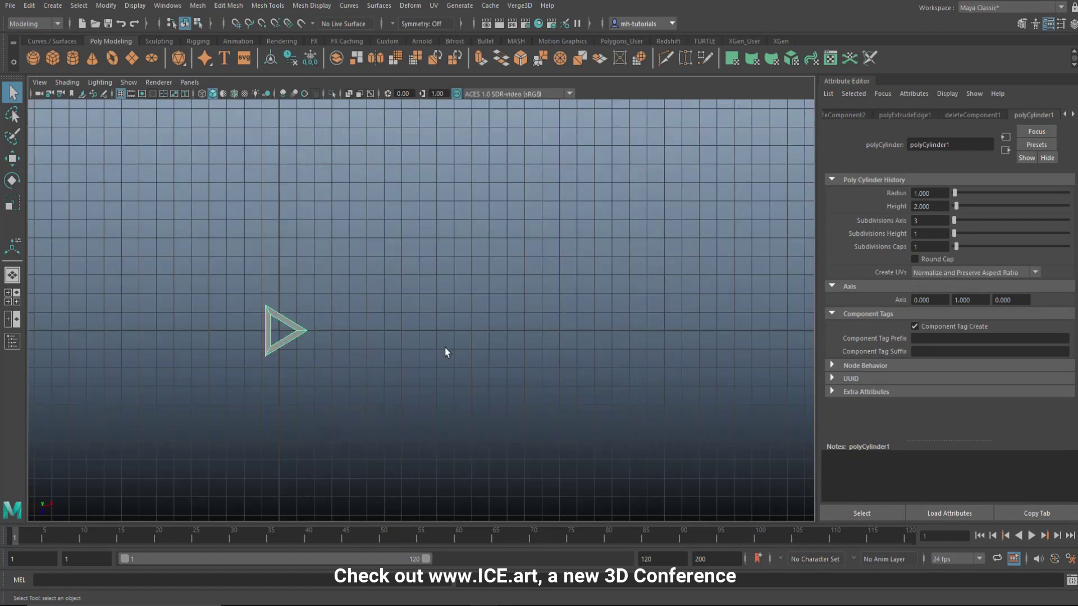
key(f)
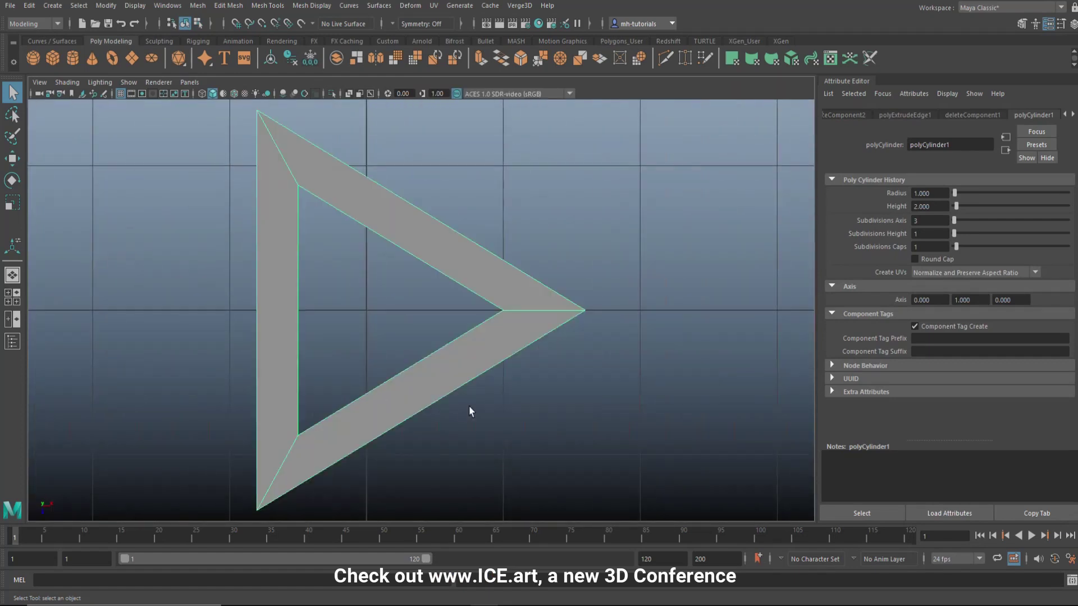
key(e)
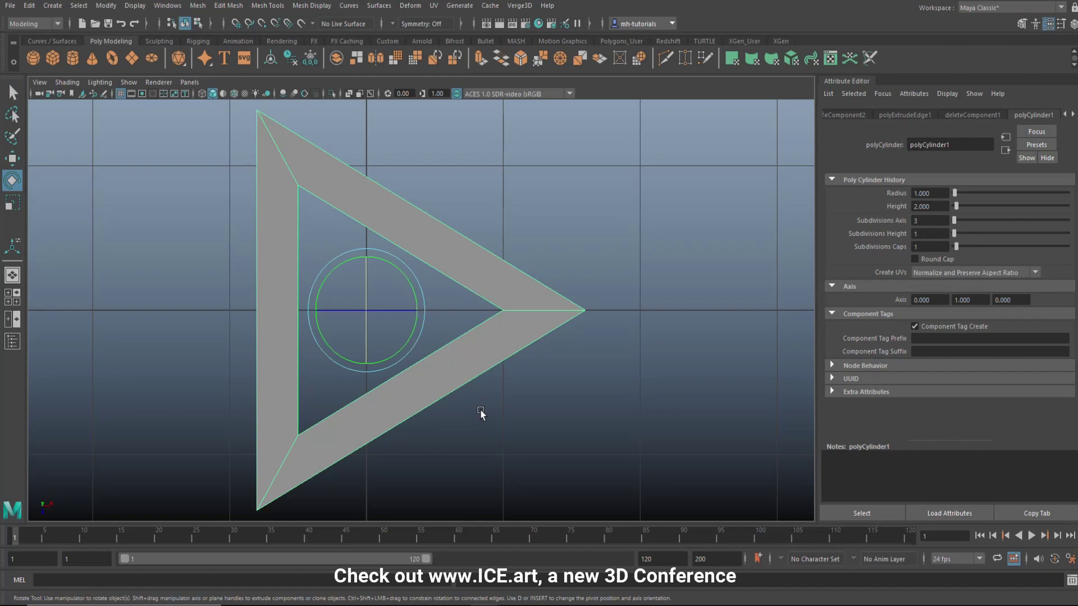
drag(407, 351, 425, 318)
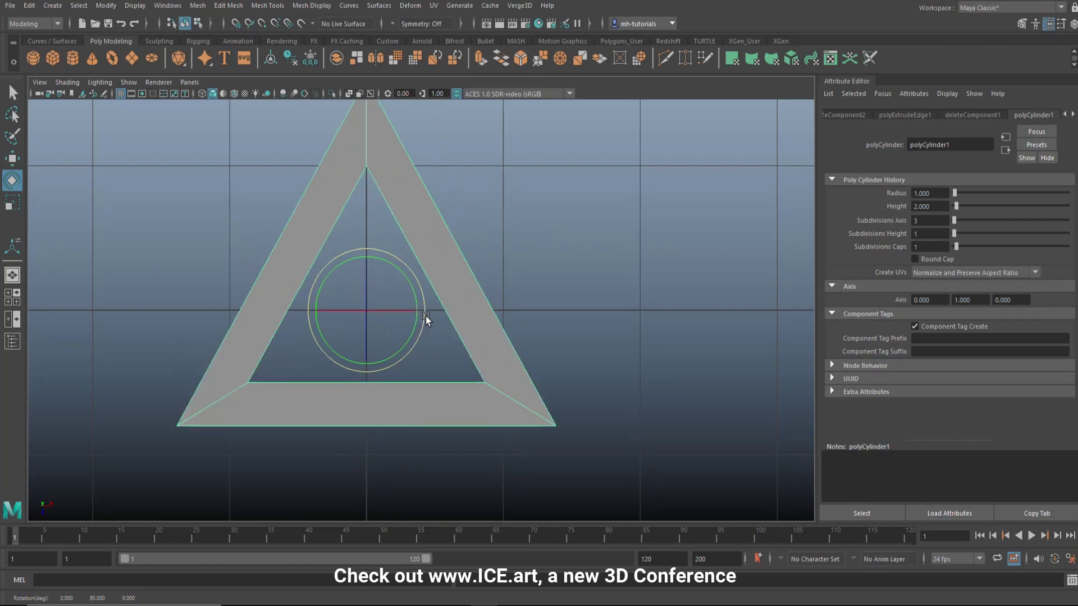
key(w)
drag(366, 369, 367, 253)
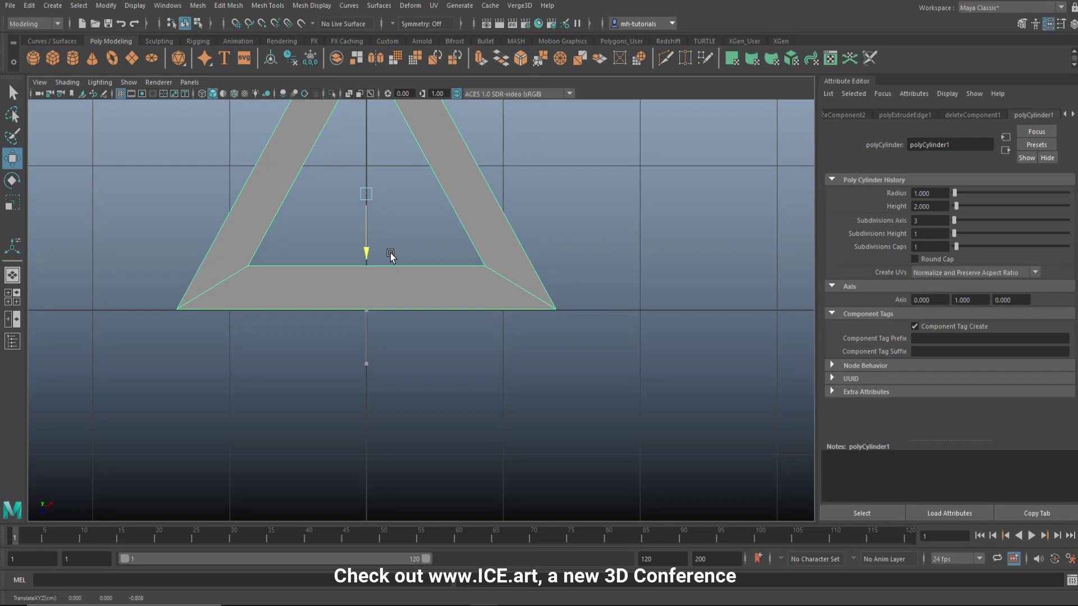
Step: Duplicate the triangular frame and move the copy along X to about 2.77 so its base corner touches the original's
scroll(500, 392, down, 5)
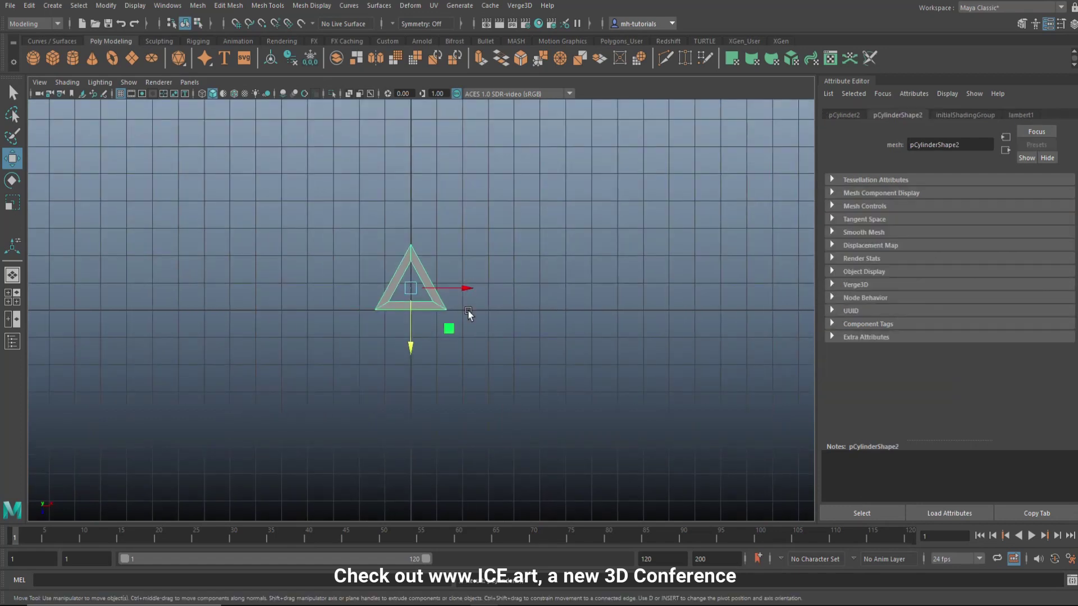
shift+drag(469, 291, 540, 296)
key(f)
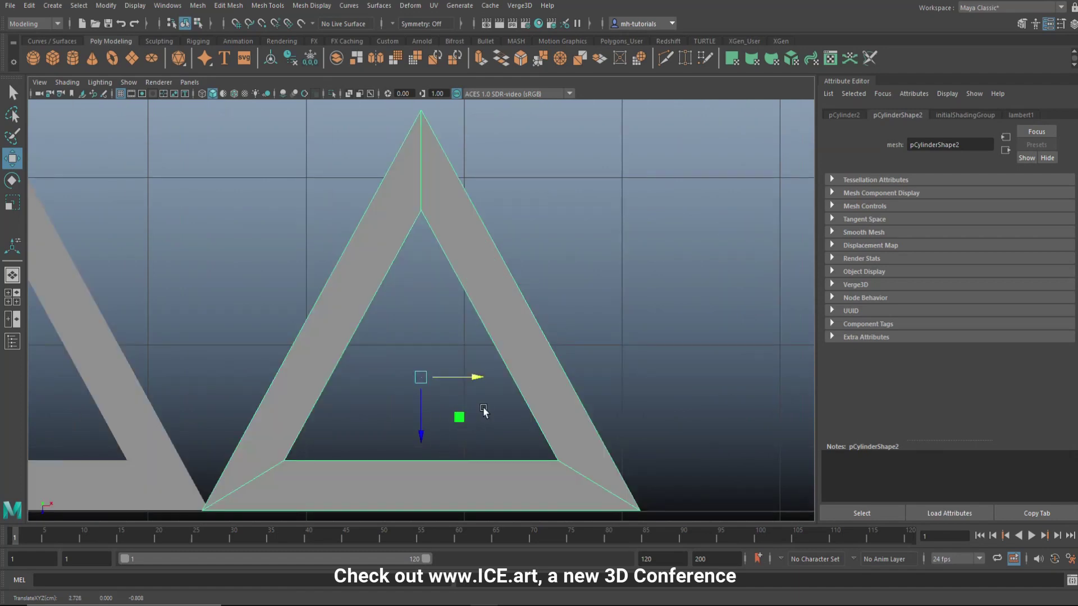
drag(478, 380, 483, 380)
Step: Repeat the duplicate with its offset seven more times to make a row of nine triangles
scroll(373, 380, down, 6)
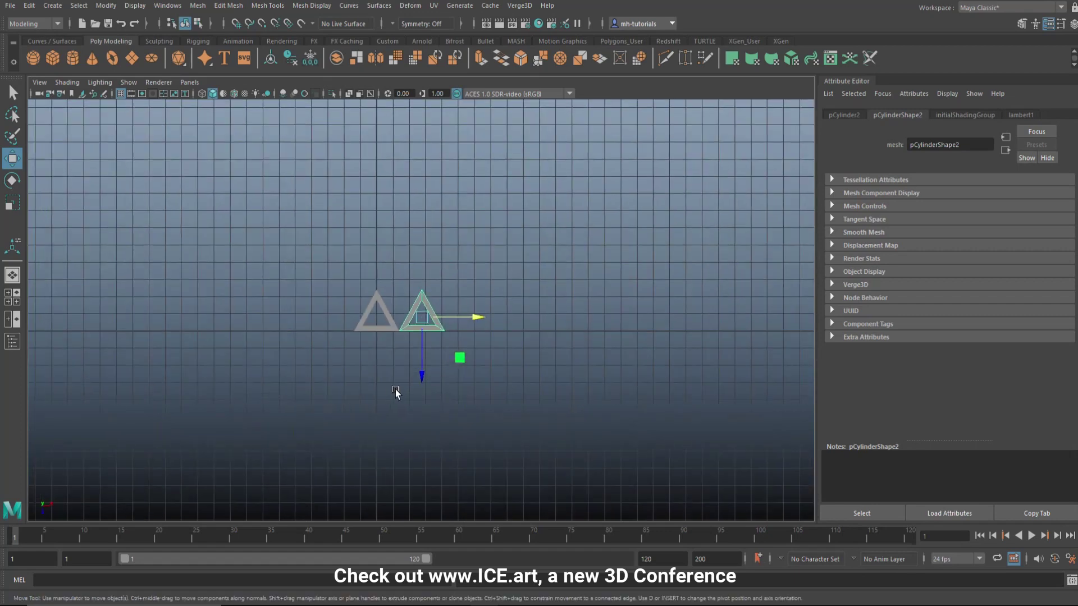
key(shift+d)
key(shift+d)
key(shift+d)
key(shift+d)
key(shift+d)
key(shift+d)
key(shift+d)
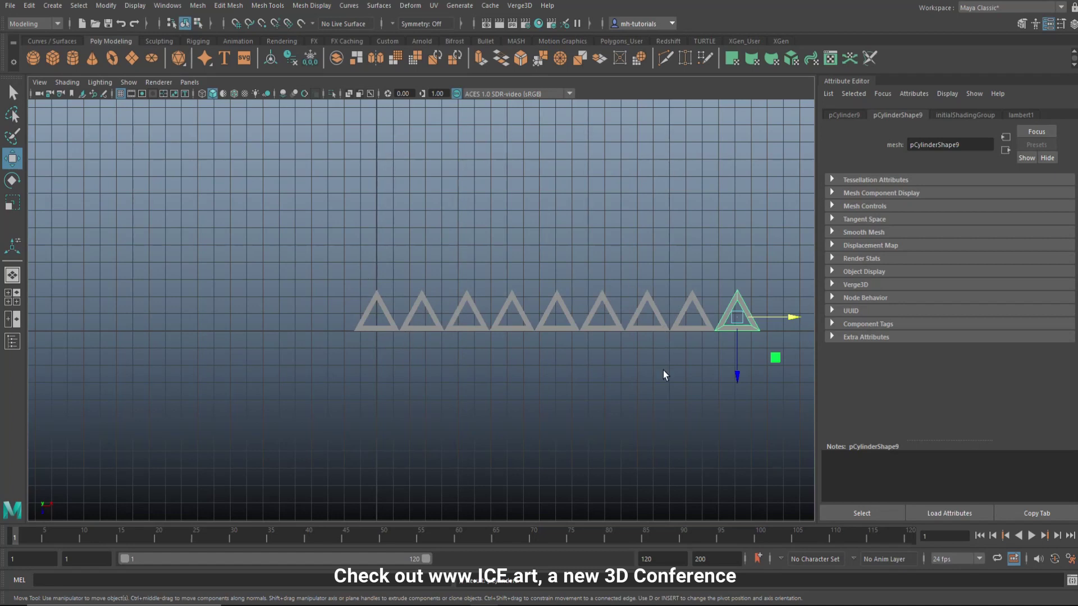
Step: Duplicate the whole row of nine triangles and move the copy above the original row
drag(294, 240, 815, 391)
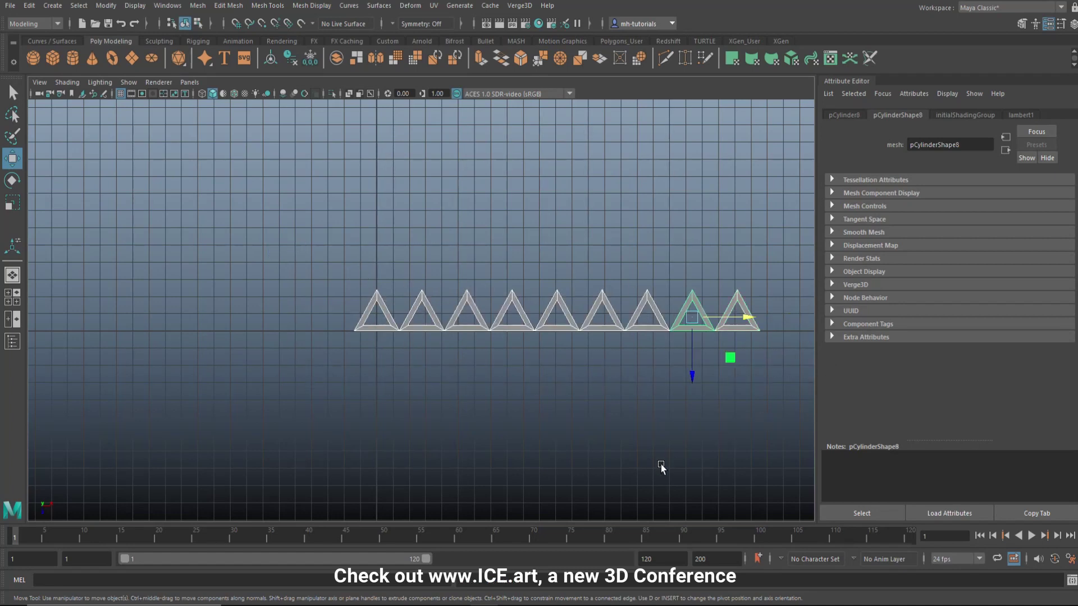
key(ctrl+d)
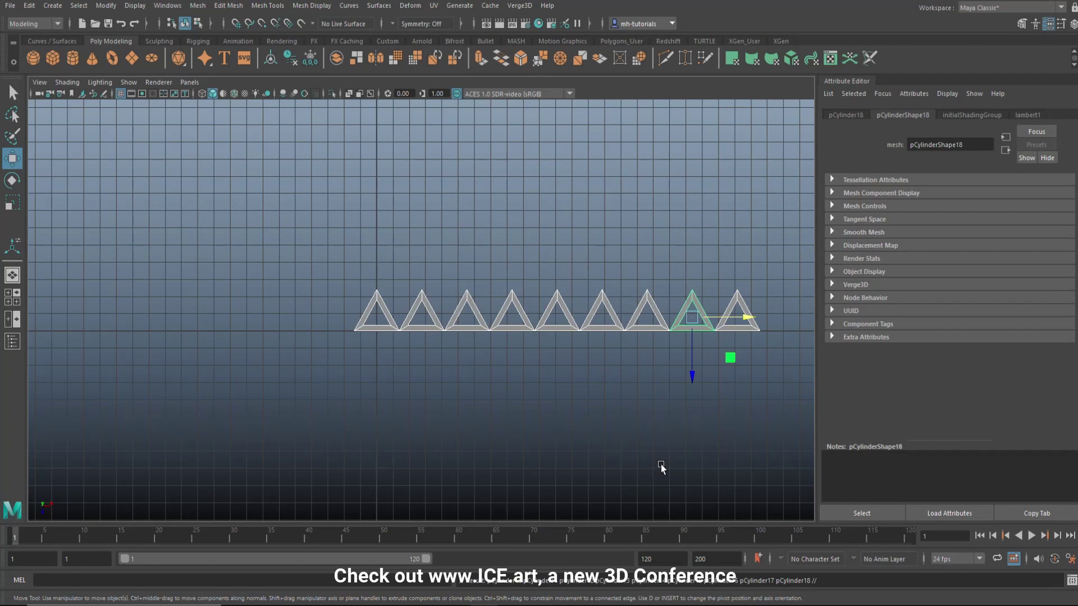
drag(699, 385, 700, 324)
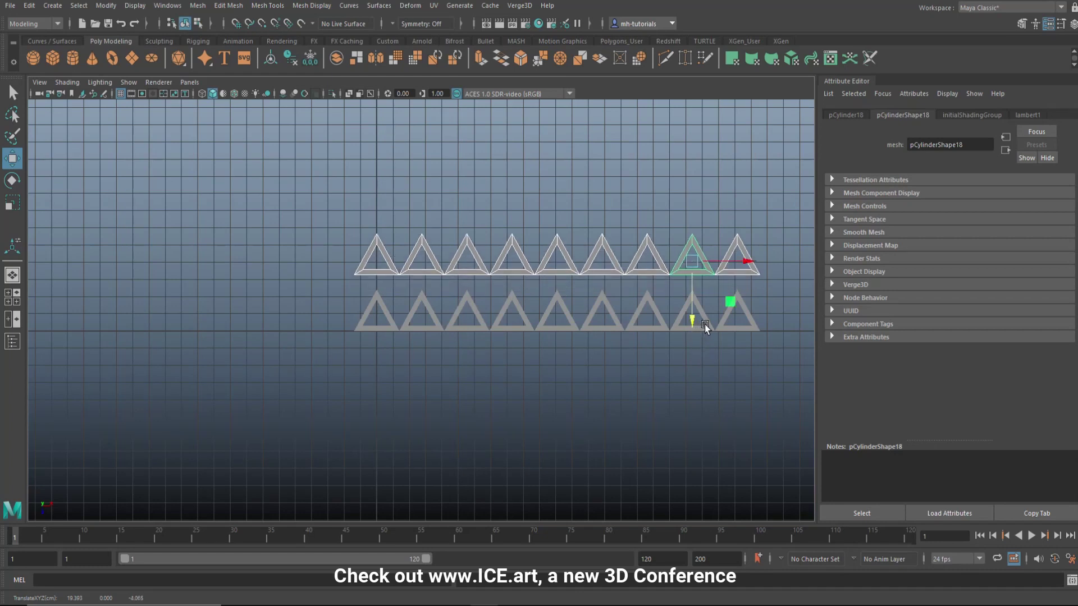
Step: Combine the upper row of triangles into one mesh and rotate it 180 degrees about Y
click(197, 5)
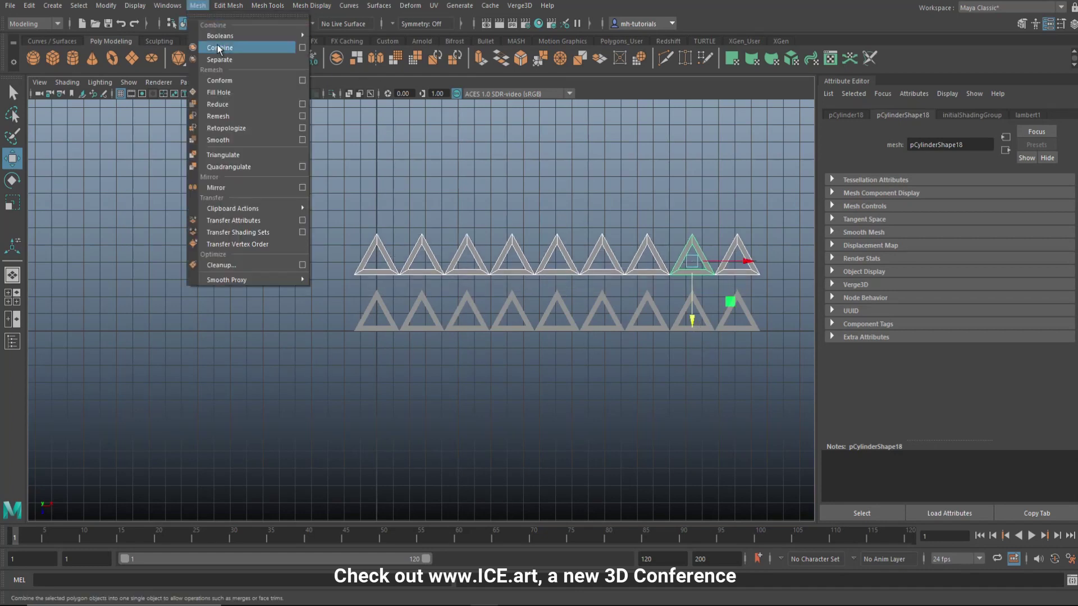
click(227, 48)
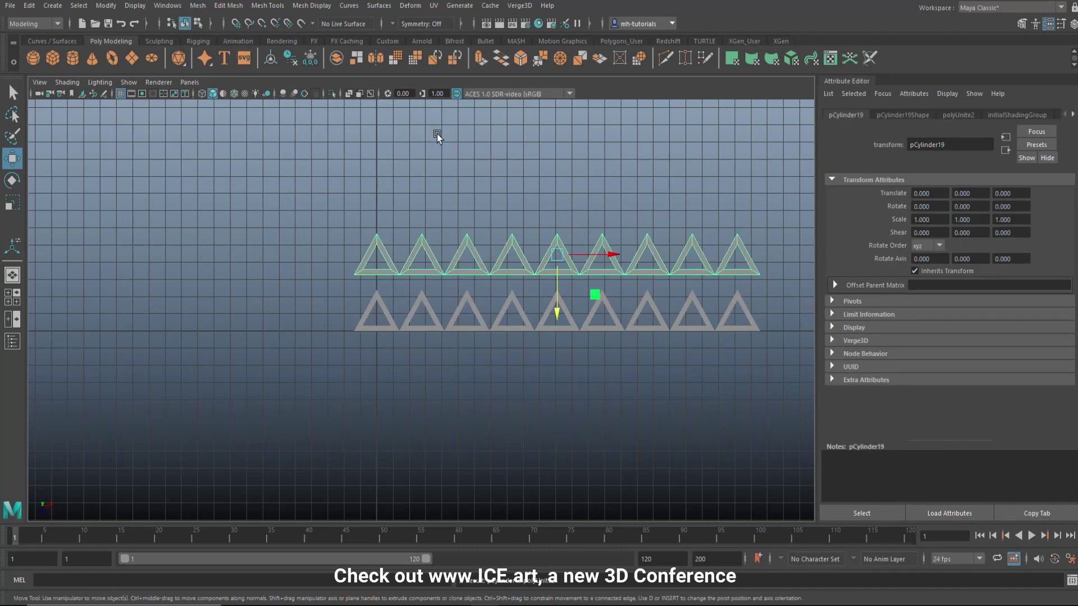
key(e)
drag(574, 197, 699, 330)
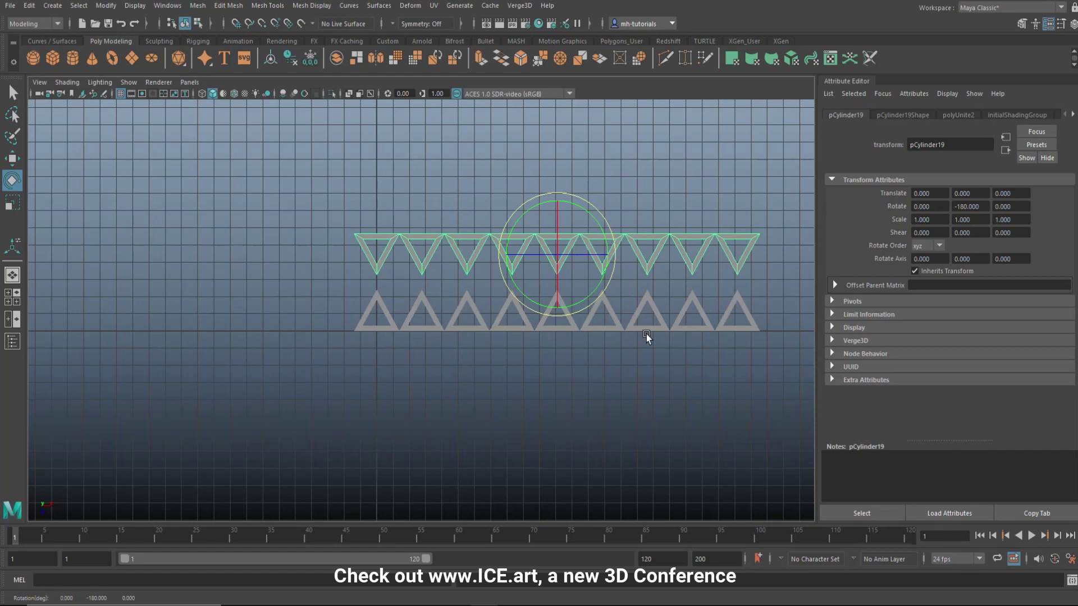
Step: Move the inverted row to about X 1.385 and Z 3.263 so it interlocks with the upright triangles
key(w)
drag(618, 256, 635, 265)
drag(579, 315, 578, 365)
key(f)
drag(481, 309, 480, 313)
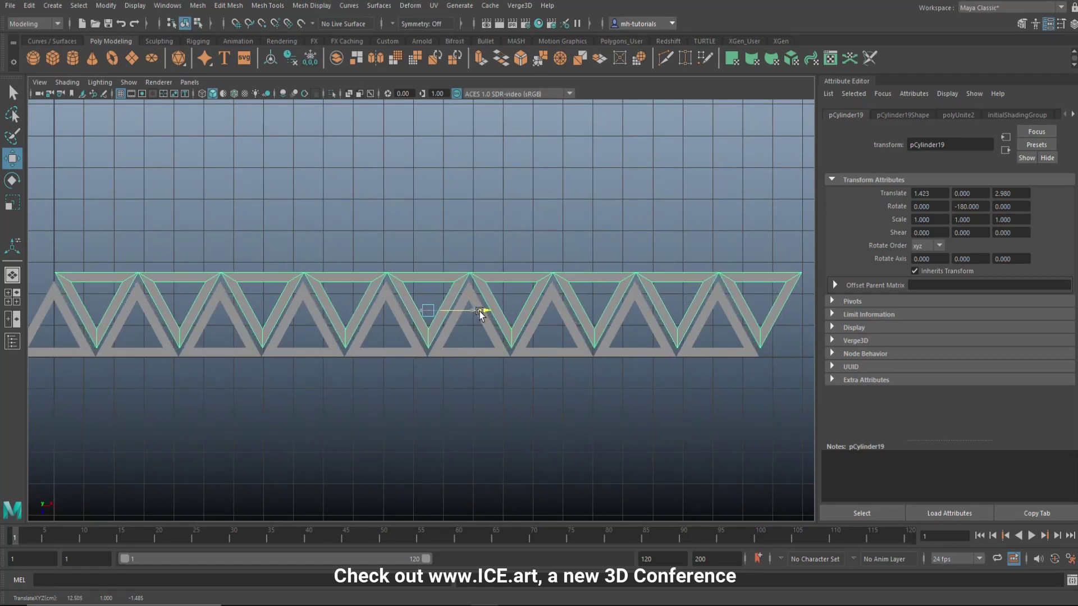
drag(429, 368, 430, 378)
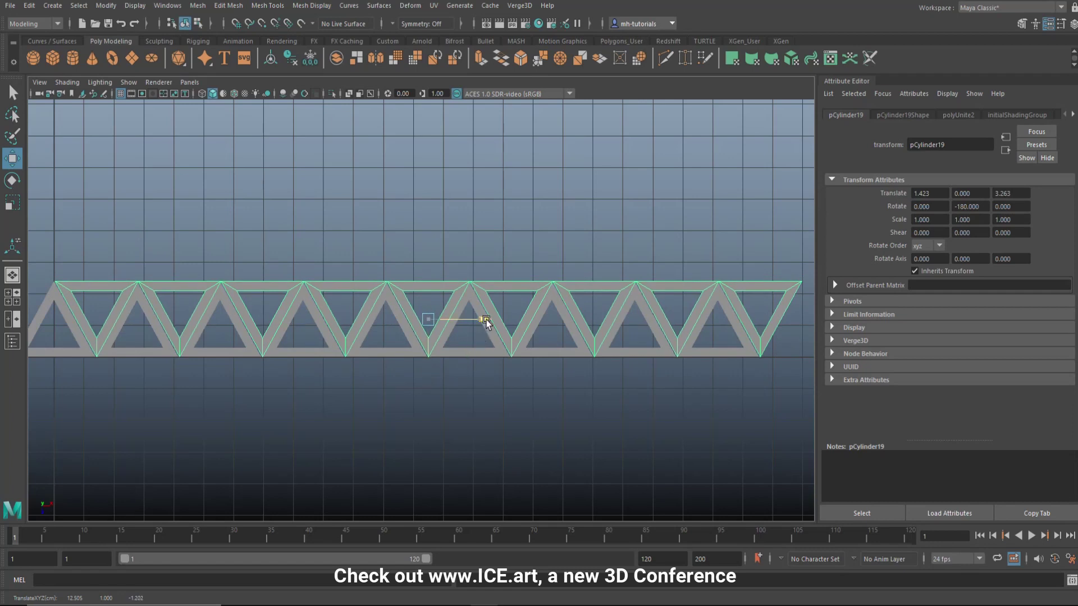
drag(486, 319, 485, 319)
Step: Duplicate the interlocked band of triangles and move the copy directly above it, with its inverted row at about Z 0.846
scroll(470, 381, down, 3)
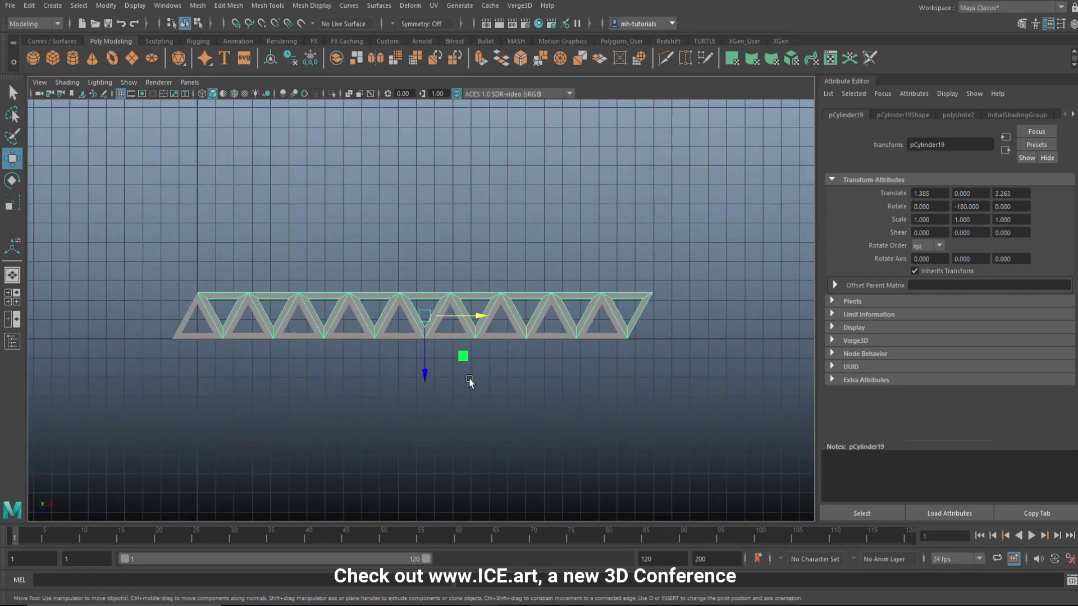
scroll(470, 381, down, 2)
drag(118, 249, 775, 408)
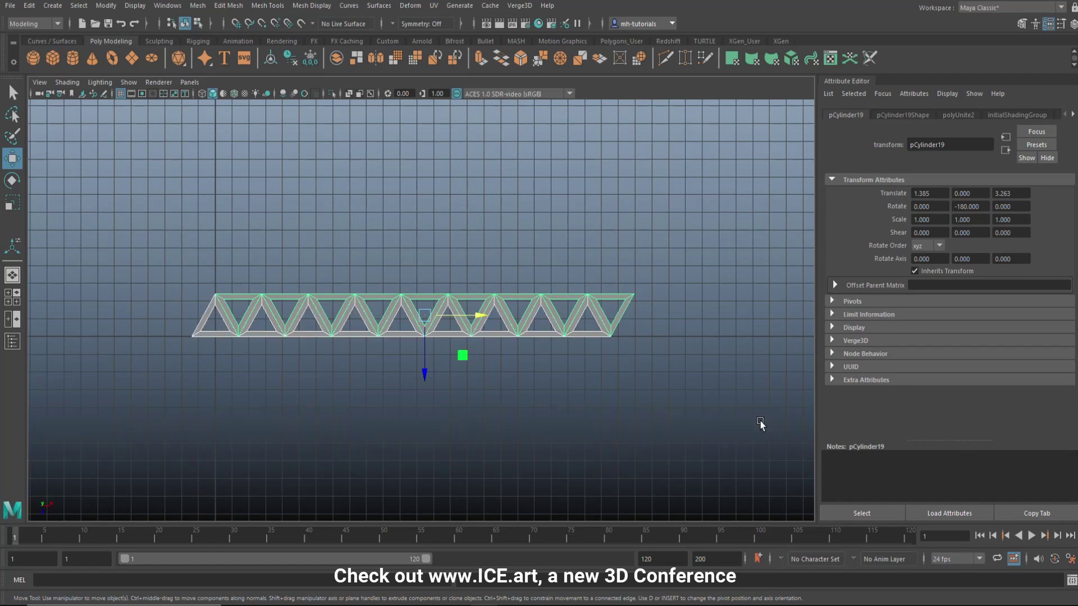
key(ctrl+d)
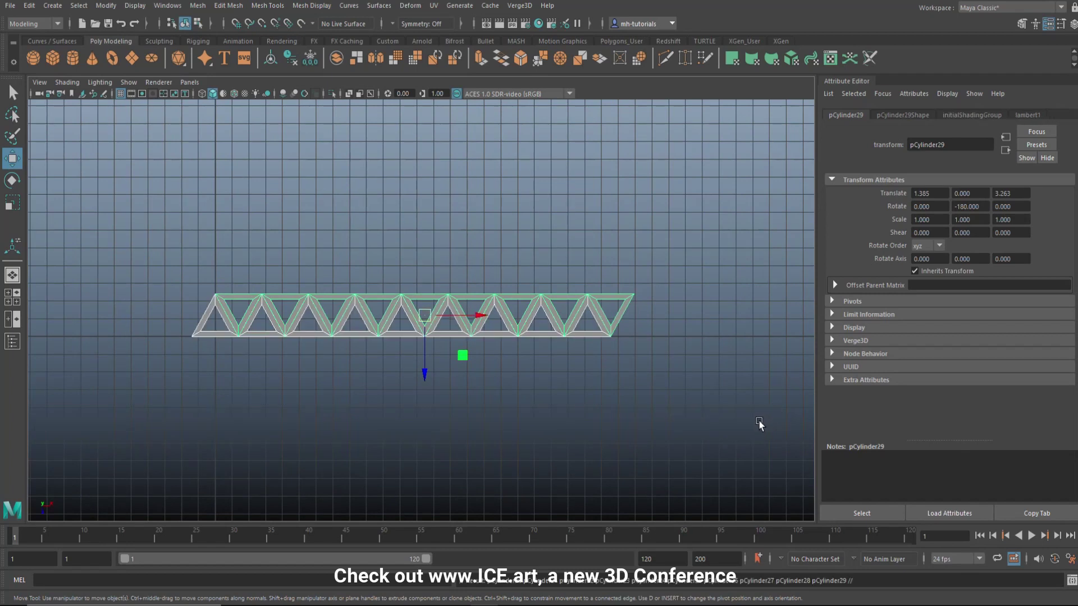
drag(421, 376, 441, 335)
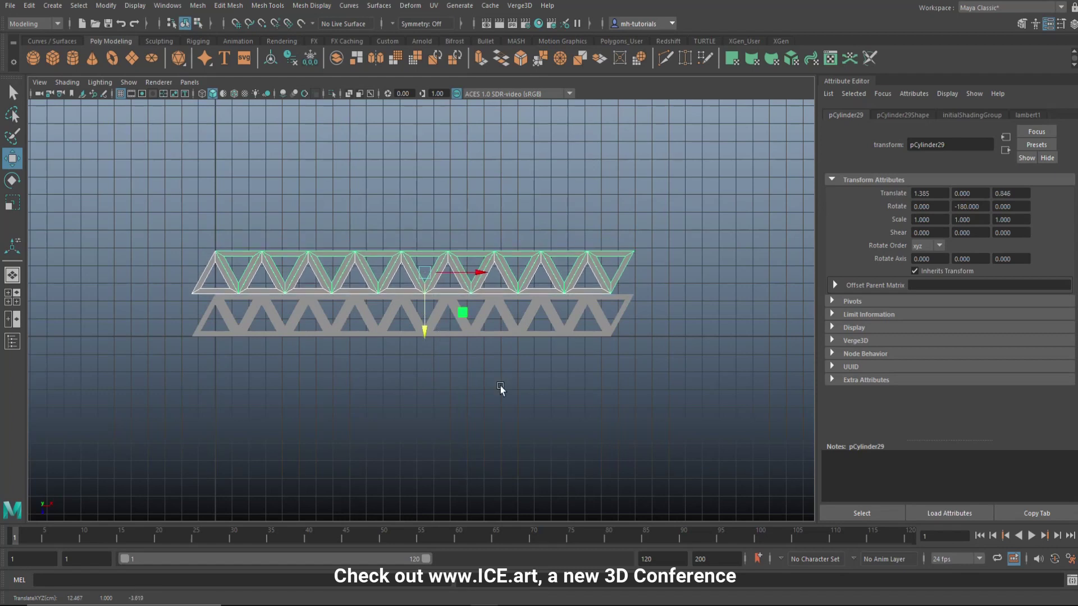
Step: Repeat the band's duplicate and offset six more times to stack eight bands of triangles
key(shift+d)
key(shift+d)
key(shift+d)
key(shift+d)
key(shift+d)
key(shift+d)
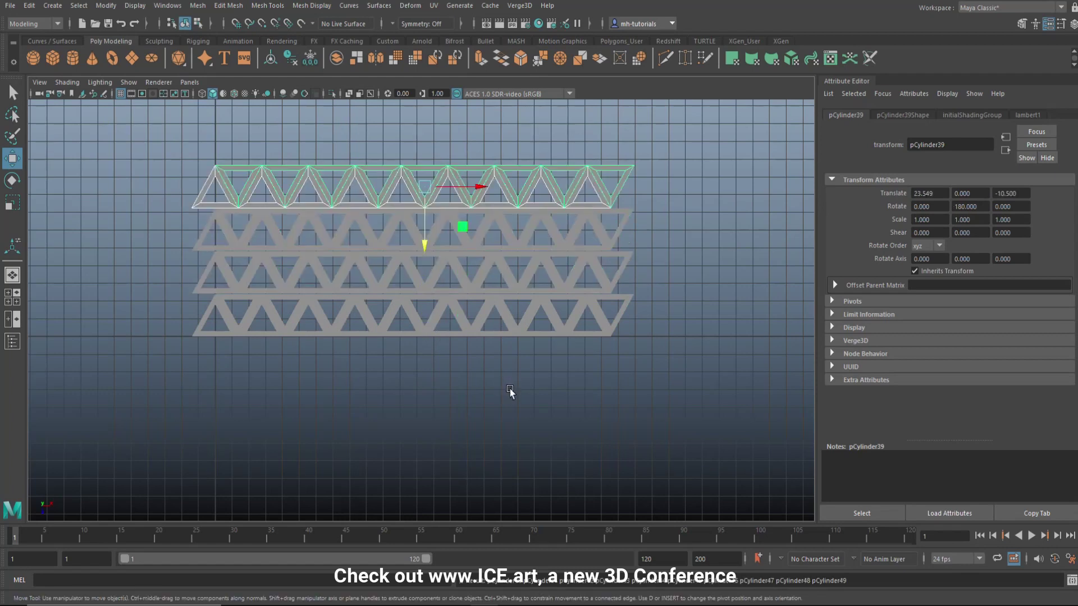
Step: Select all the stacked triangles and combine them into a single mesh
scroll(544, 379, down, 5)
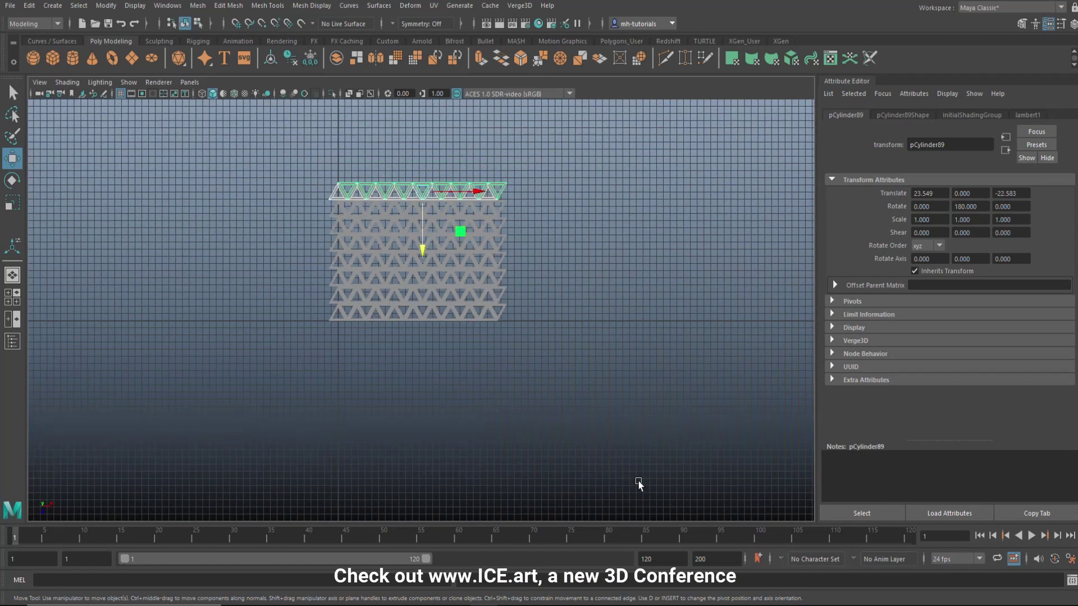
drag(314, 169, 524, 349)
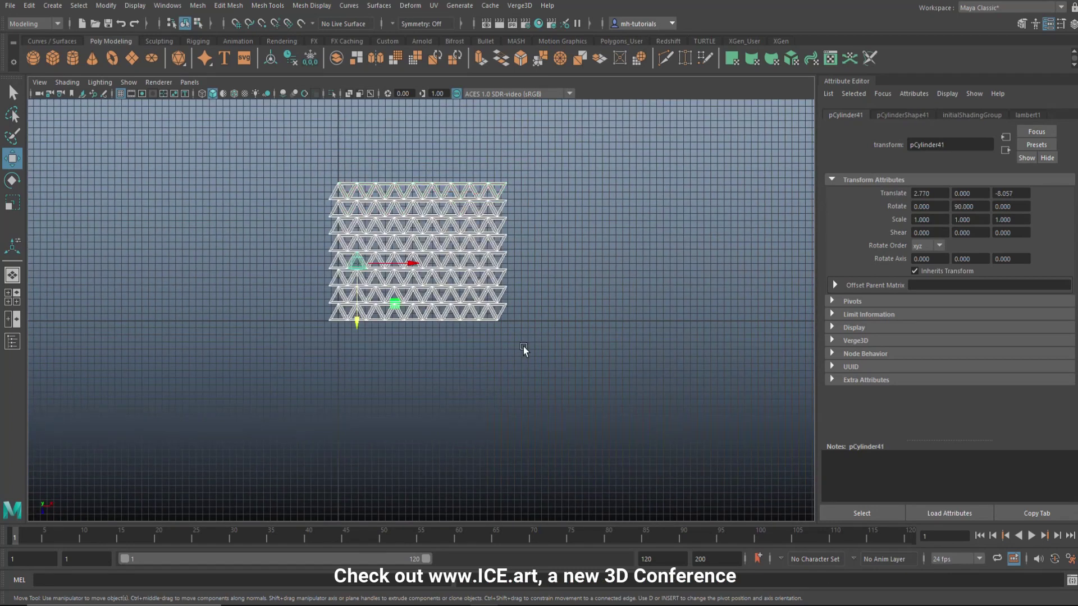
right_drag(568, 183, 604, 174)
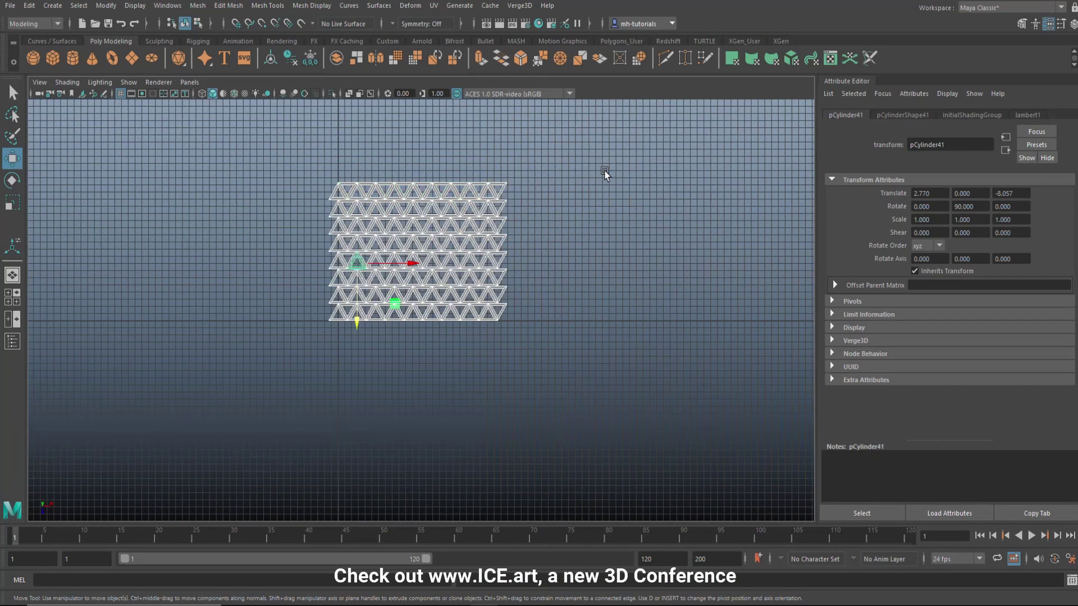
click(198, 5)
click(236, 46)
Step: Merge all vertices of the combined triangle mesh with a distance threshold of 0.01
right_drag(561, 181, 511, 180)
drag(241, 135, 720, 494)
click(223, 7)
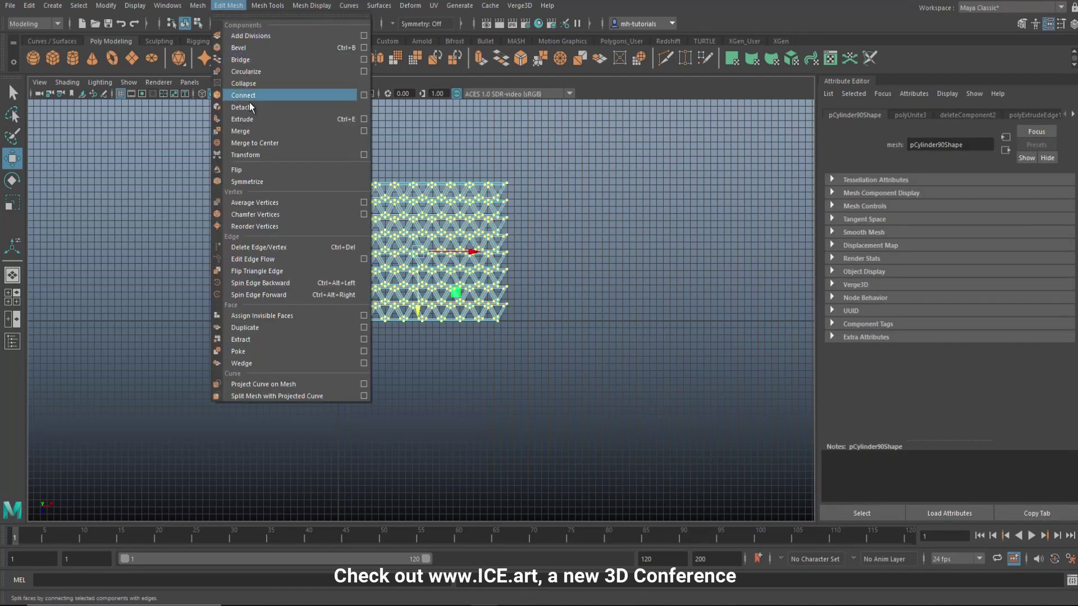
click(258, 133)
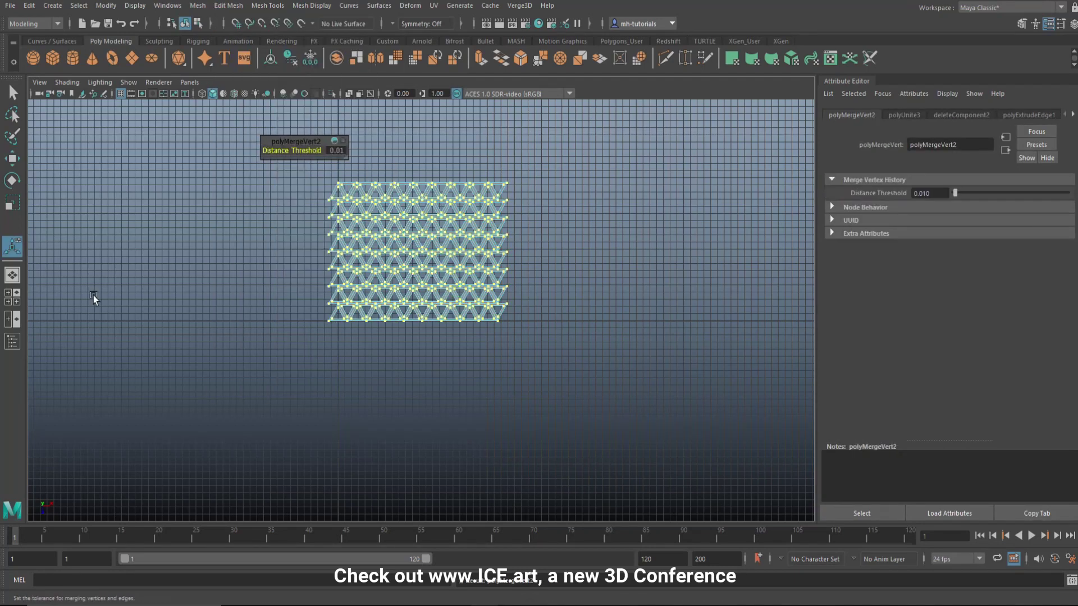
Step: Return to the full perspective view and show all hidden objects so the ring grid is displayed with the triangle lattice
click(17, 299)
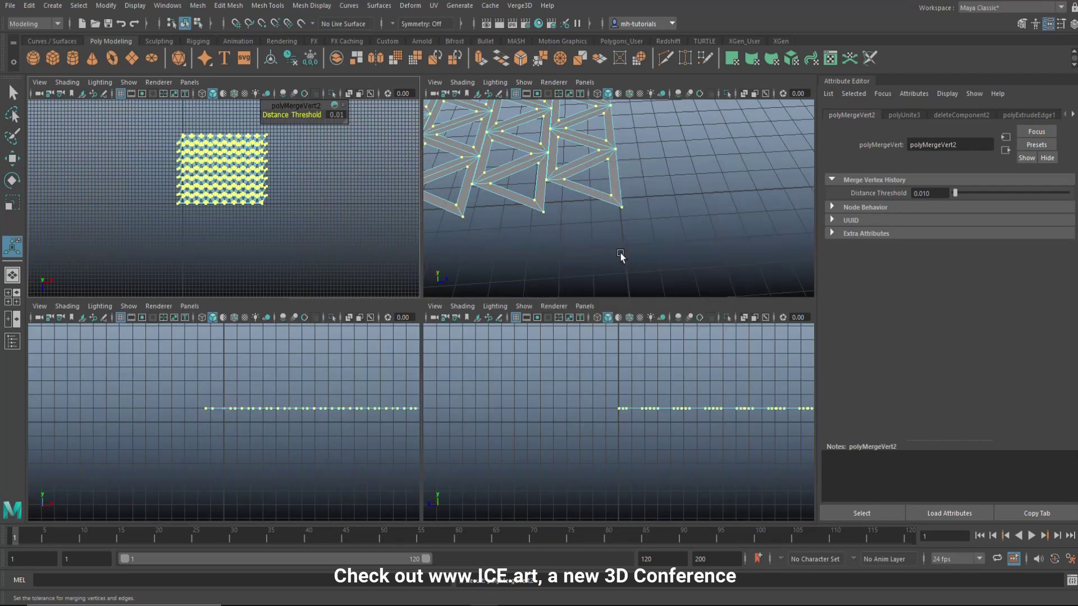
key(space)
scroll(578, 299, down, 3)
right_drag(376, 240, 432, 228)
click(131, 7)
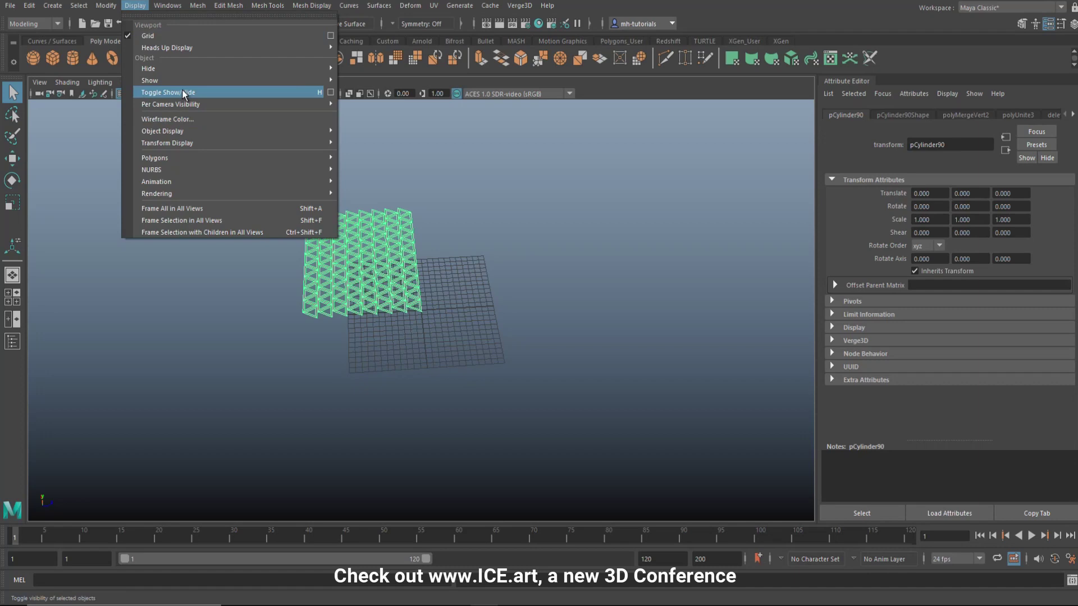
mouse_move(303, 80)
click(372, 129)
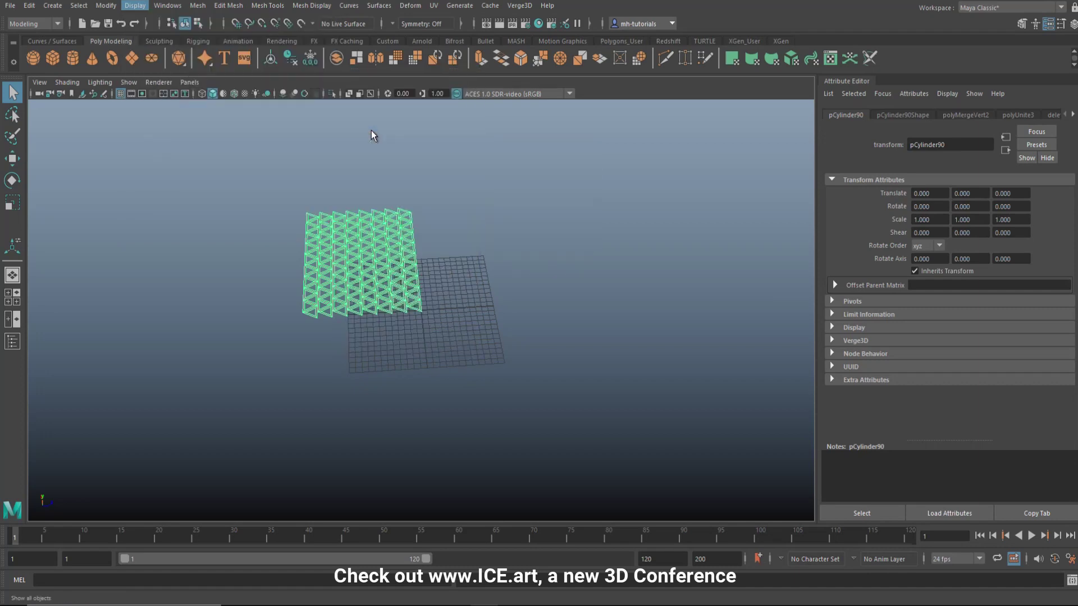
Step: Move the triangle lattice aside to about Z 51.8, and rotate both it and the ring grid 90 degrees about X
key(w)
drag(418, 260, 708, 274)
key(e)
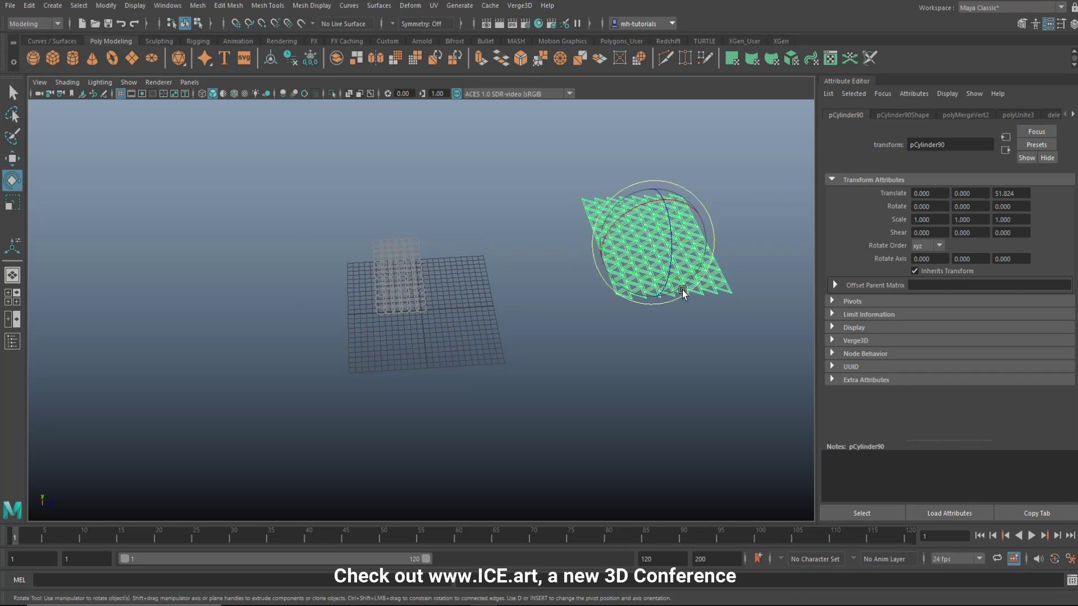
drag(616, 232, 742, 196)
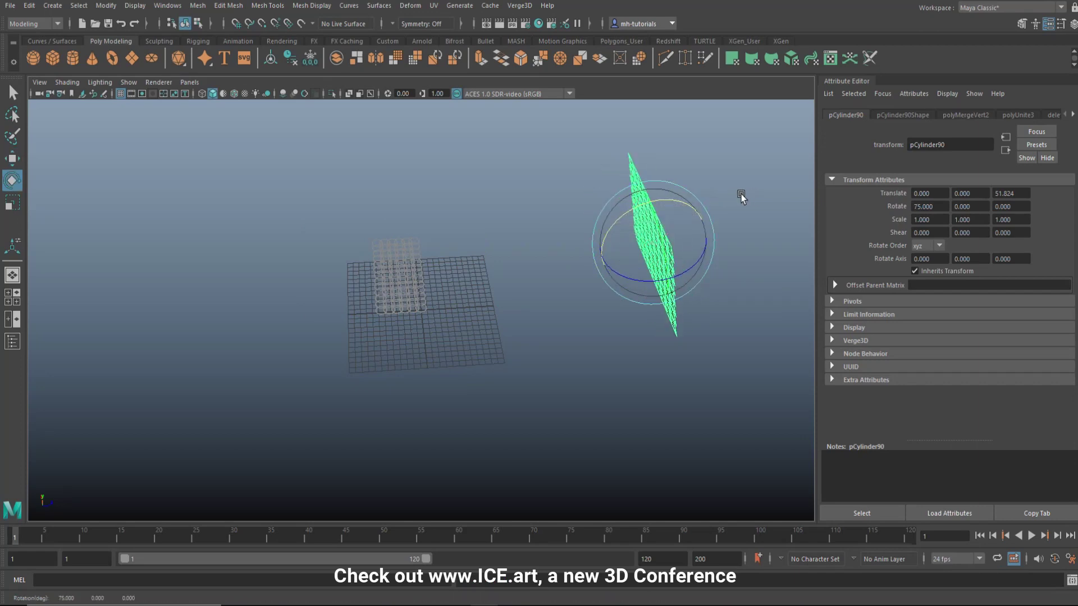
alt+drag(617, 401, 604, 366)
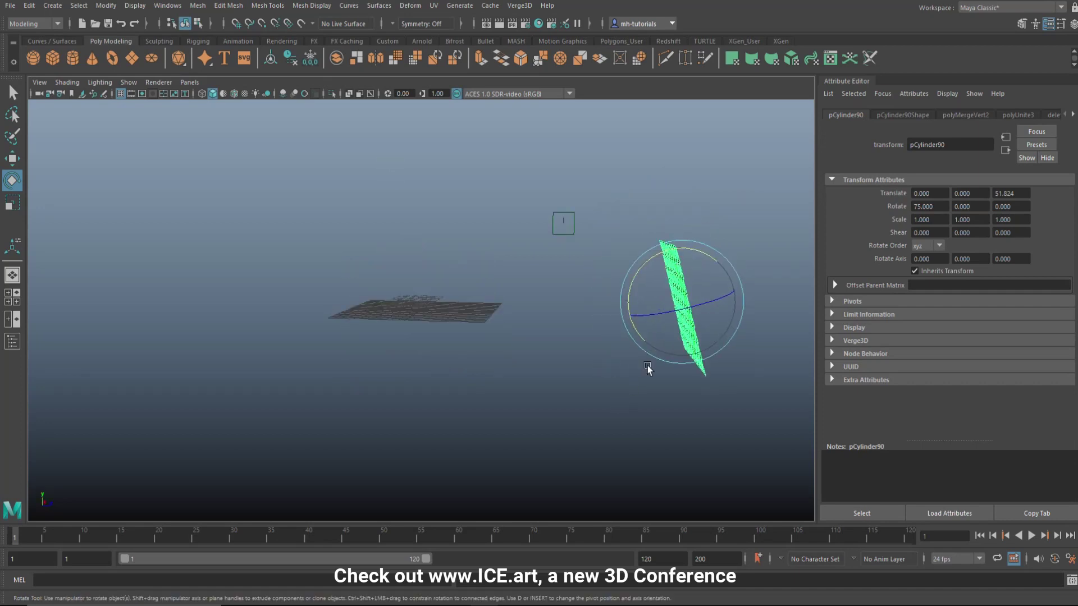
drag(696, 251, 705, 250)
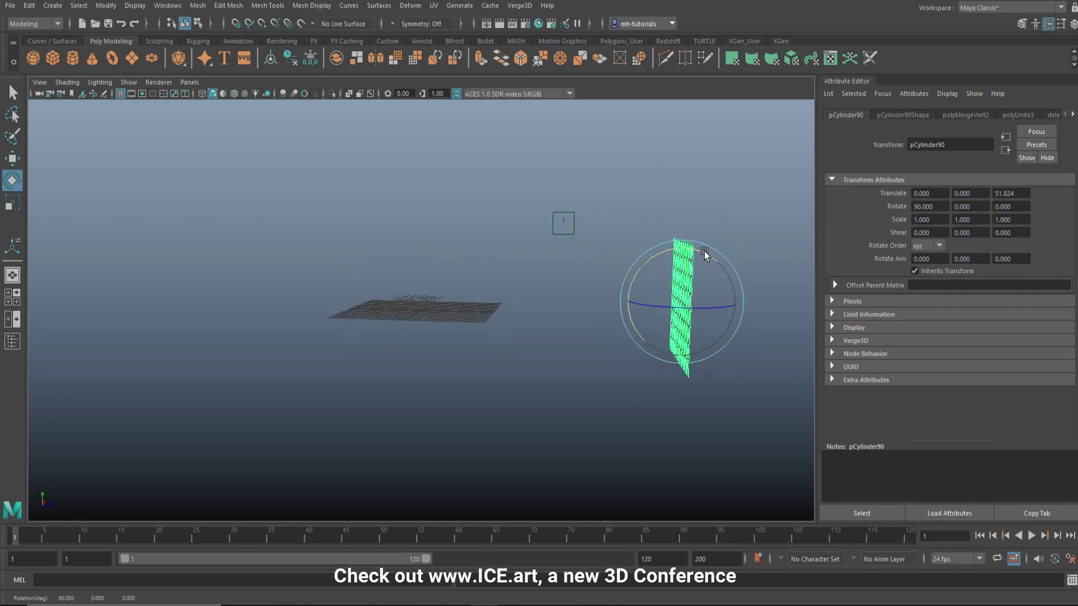
click(414, 312)
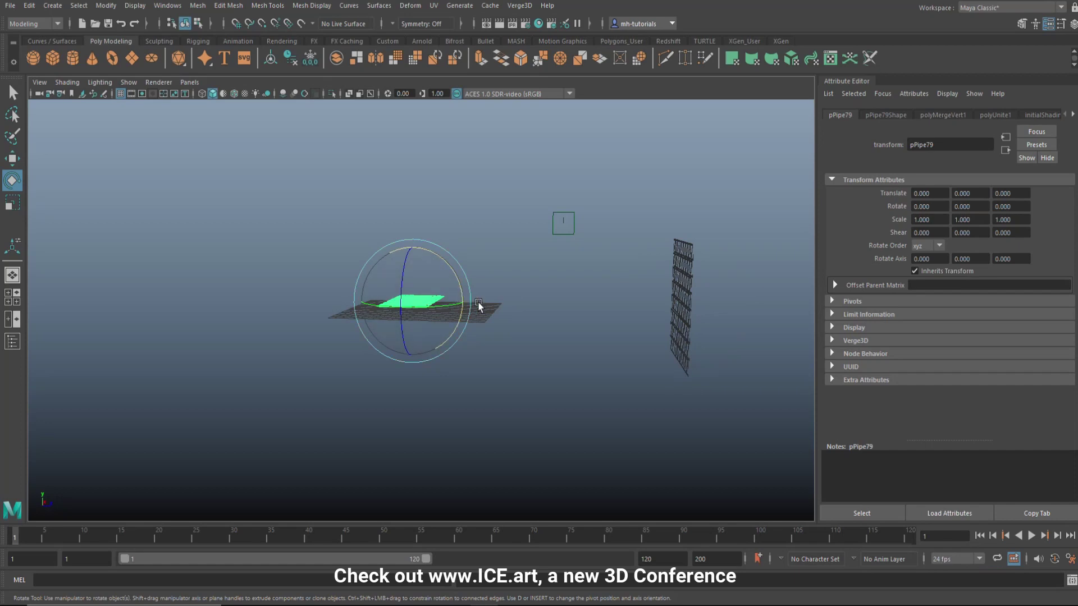
drag(446, 259, 485, 326)
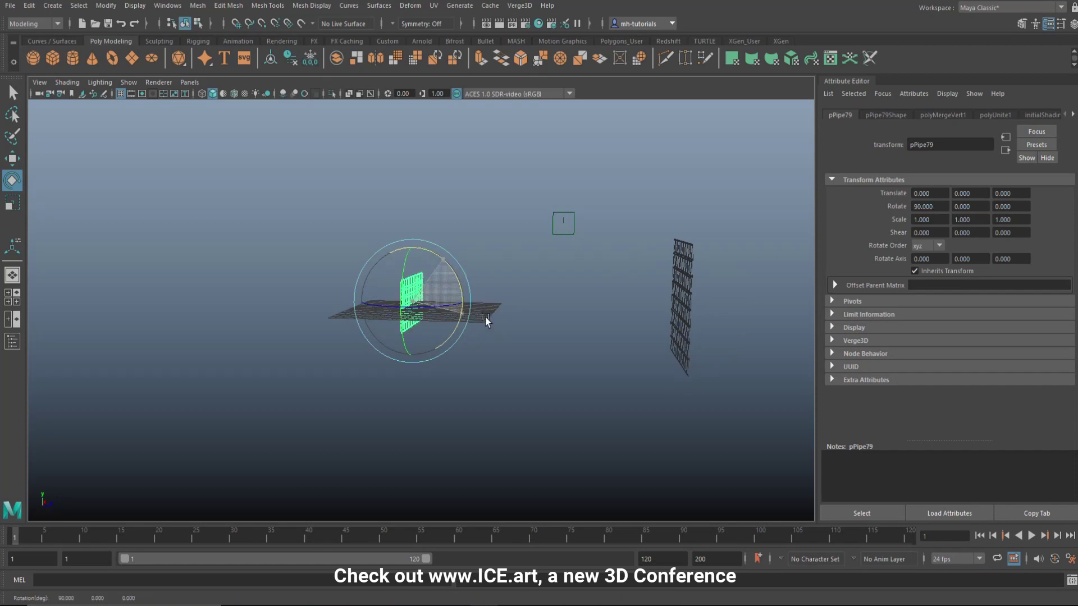
Step: Create a polygon sphere at the origin and scale it uniformly to about 10.5
scroll(519, 415, up, 2)
mouse_move(522, 434)
alt+mouse_down()
mouse_move(527, 450)
mouse_move(436, 426)
mouse_move(505, 422)
mouse_move(495, 416)
mouse_move(558, 452)
mouse_move(563, 472)
mouse_move(483, 426)
alt+mouse_up()
scroll(488, 439, up, 5)
scroll(453, 430, down, 3)
click(34, 60)
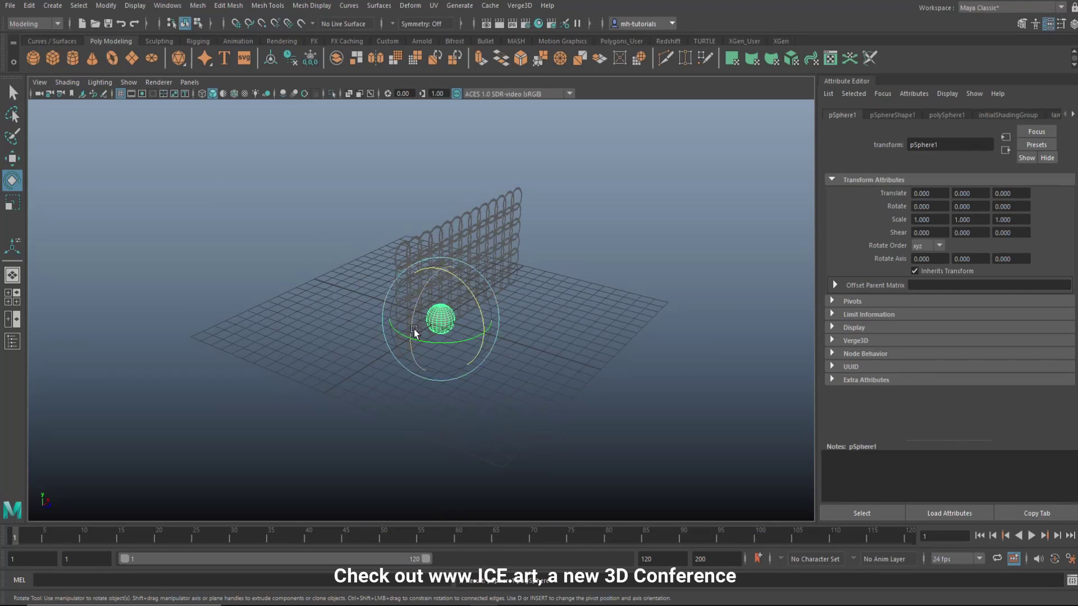
key(r)
drag(440, 319, 671, 337)
Step: Move the sphere behind the upright ring grid, to about X 9.8 and Z -16.5
key(w)
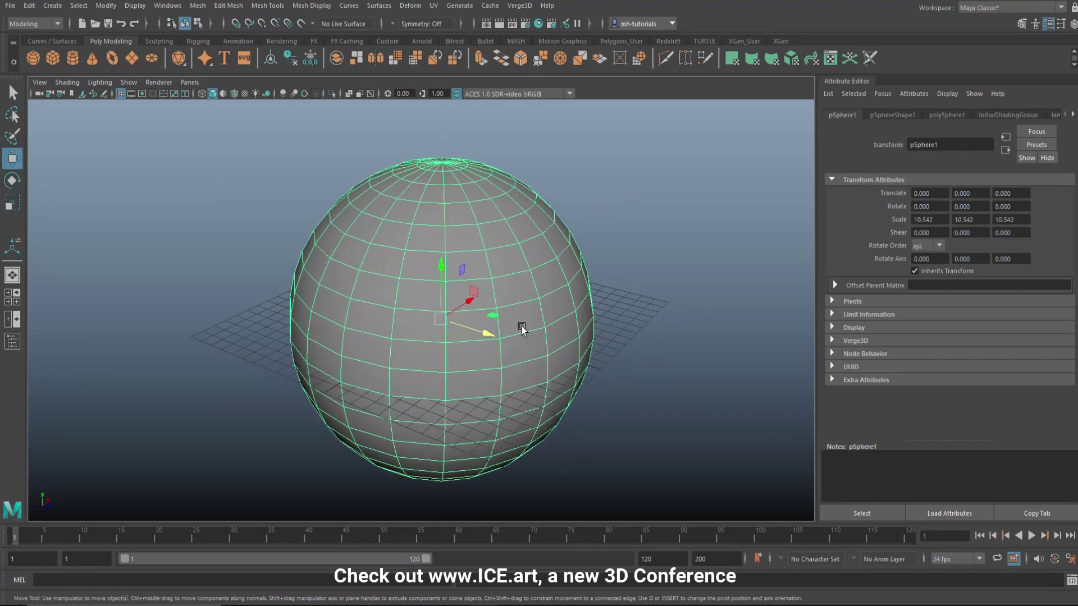
drag(492, 335, 304, 300)
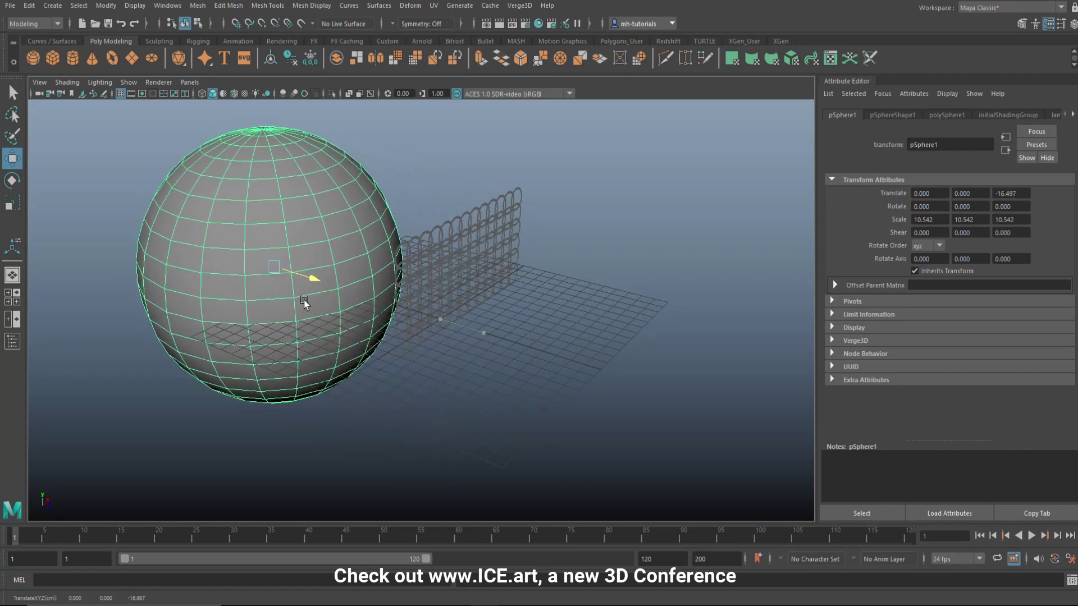
mouse_move(386, 348)
alt+mouse_down()
mouse_move(365, 356)
mouse_move(400, 356)
alt+mouse_up()
drag(475, 258, 592, 256)
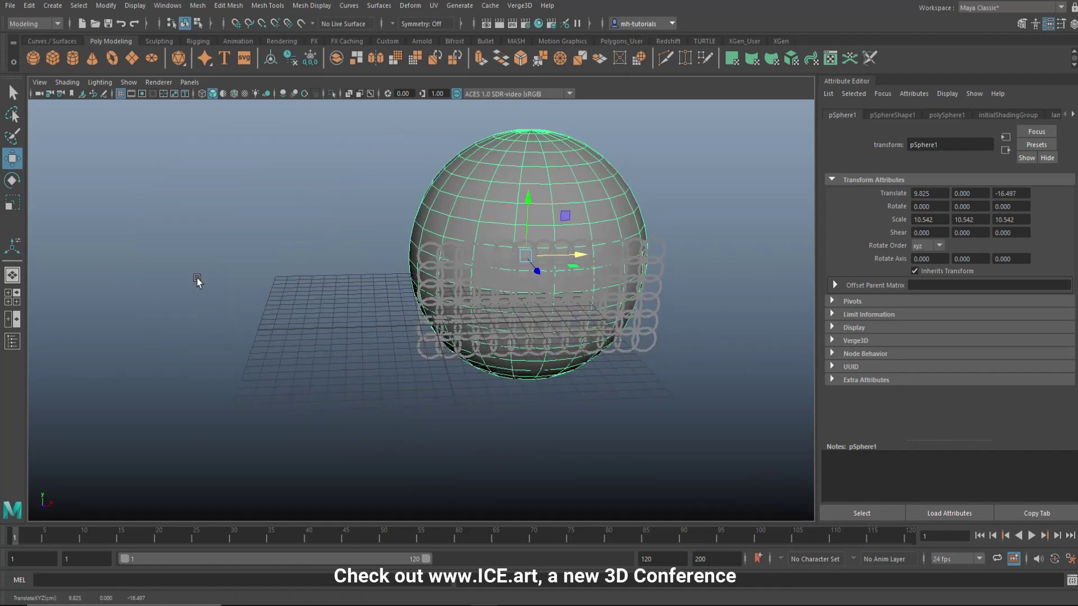
Step: In the front view, enlarge the sphere uniformly to about 16.4 and center it behind the patterns at about X 12.35
click(15, 298)
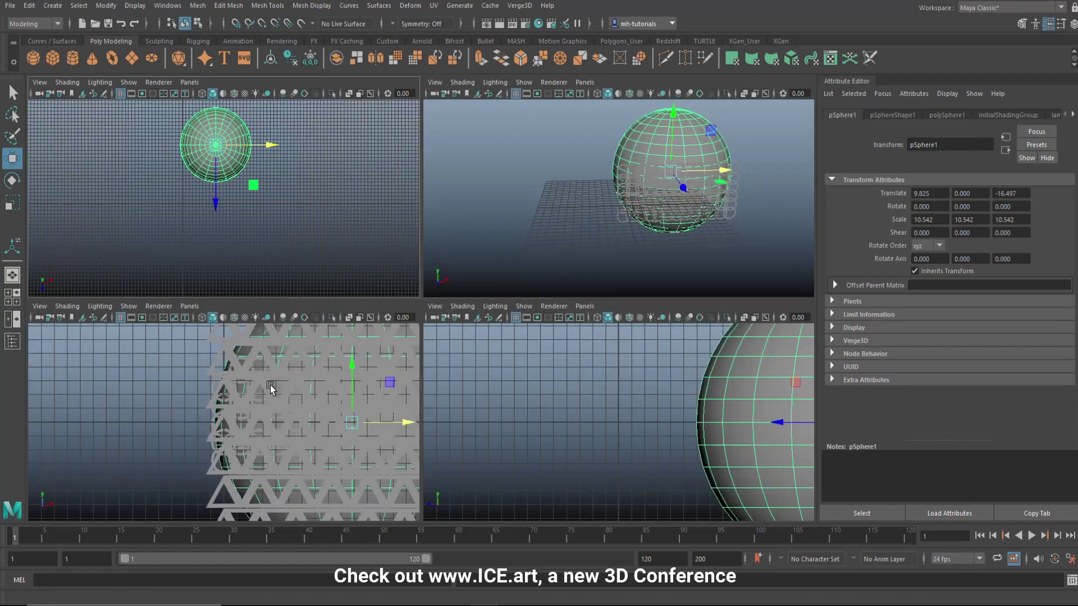
key(space)
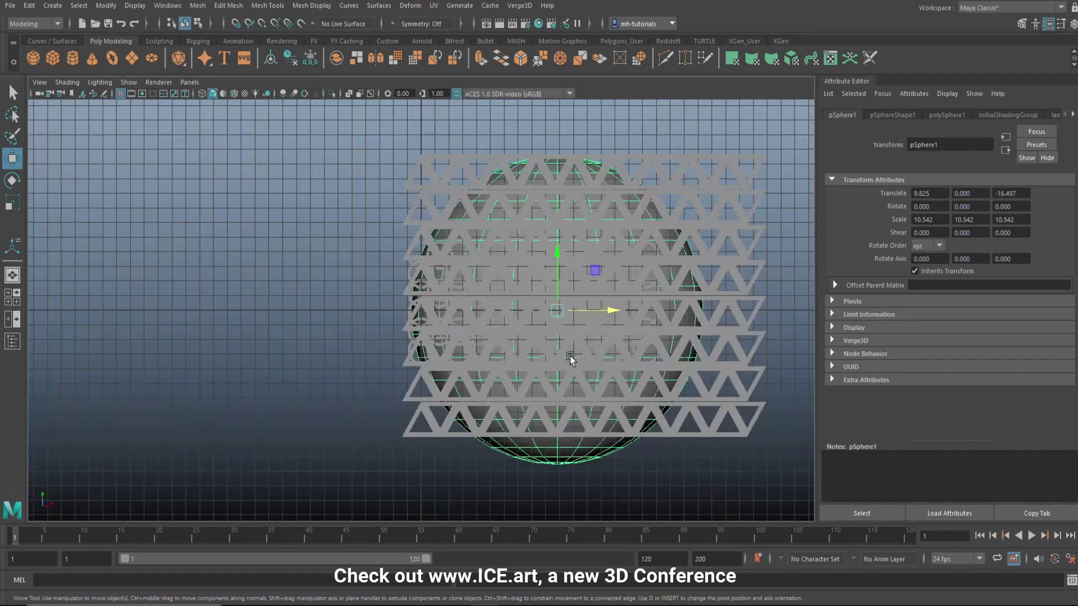
key(r)
drag(557, 311, 702, 342)
key(w)
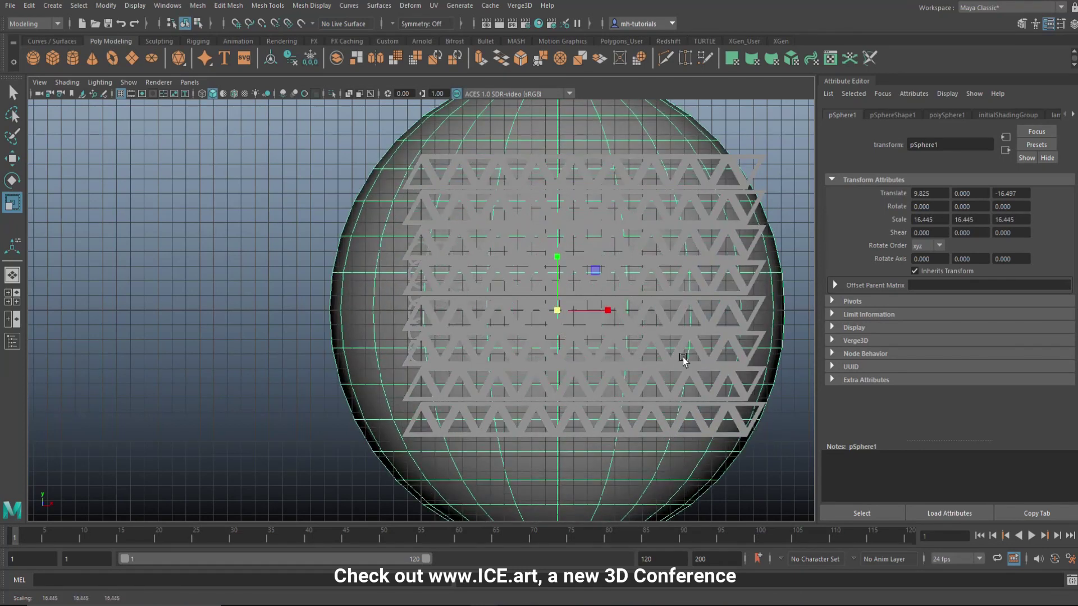
drag(614, 312, 648, 317)
Step: In the perspective view, move the sphere farther back to about Z -21.5
click(15, 298)
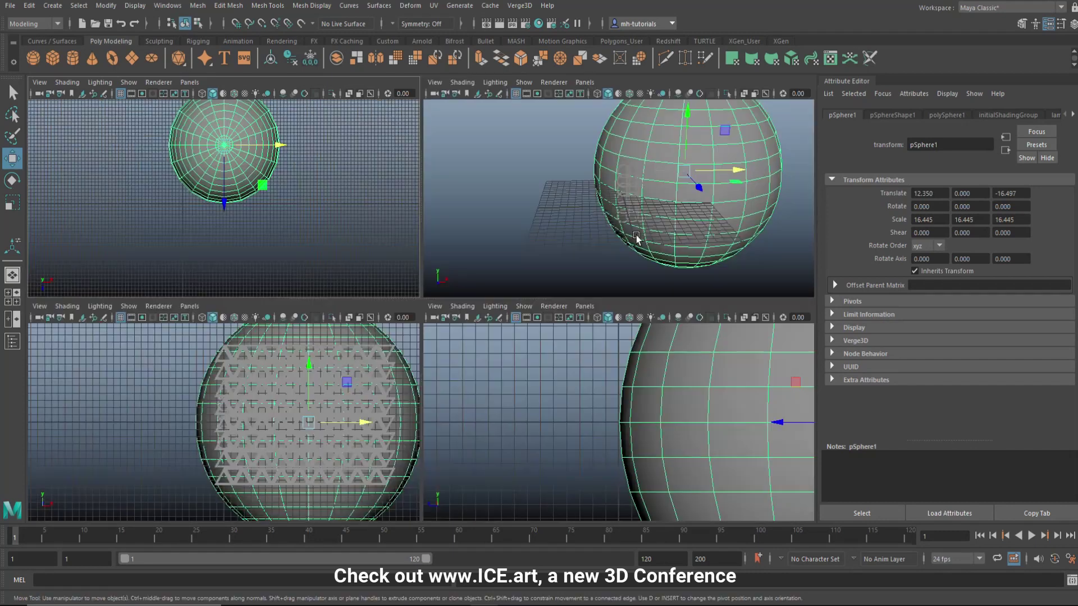
key(space)
alt+drag(474, 318, 534, 329)
drag(312, 257, 542, 337)
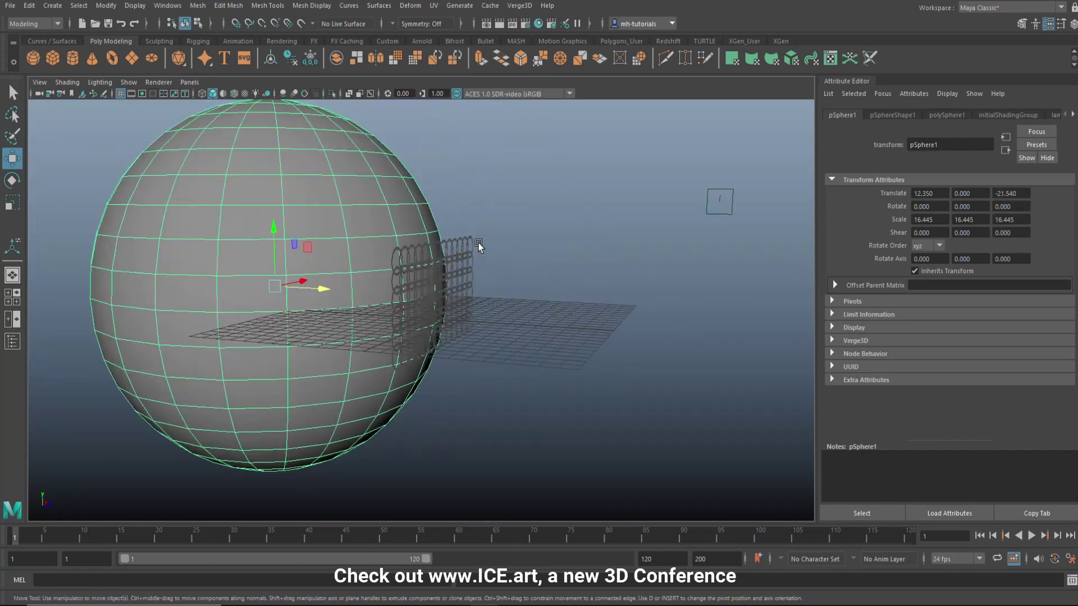
Step: ShrinkWrap the ring grid onto the sphere with the options reset to defaults and the projection set to Vertex Normals
click(467, 283)
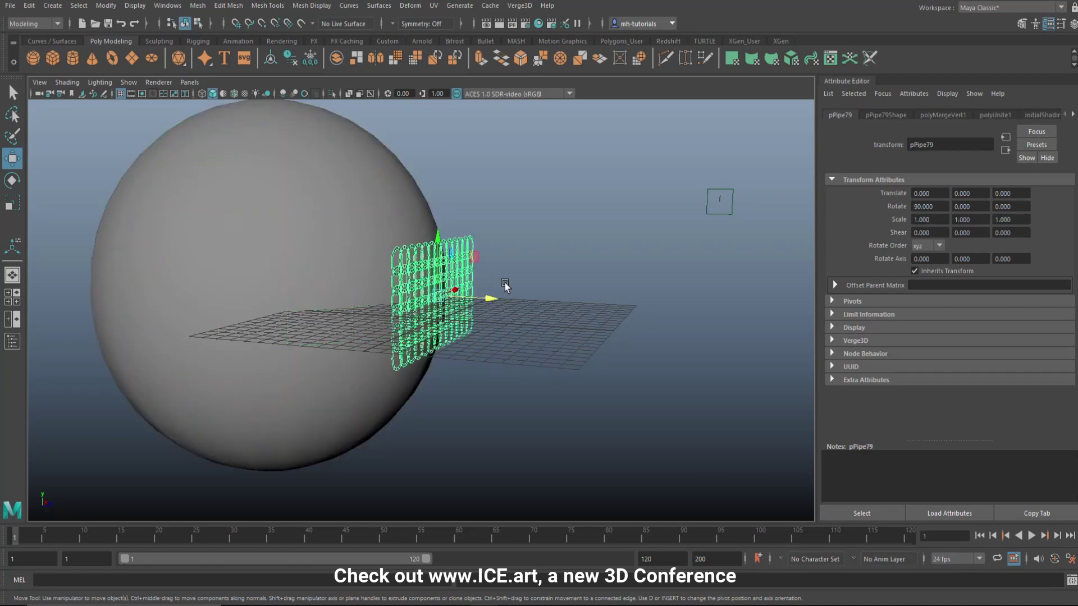
click(410, 193)
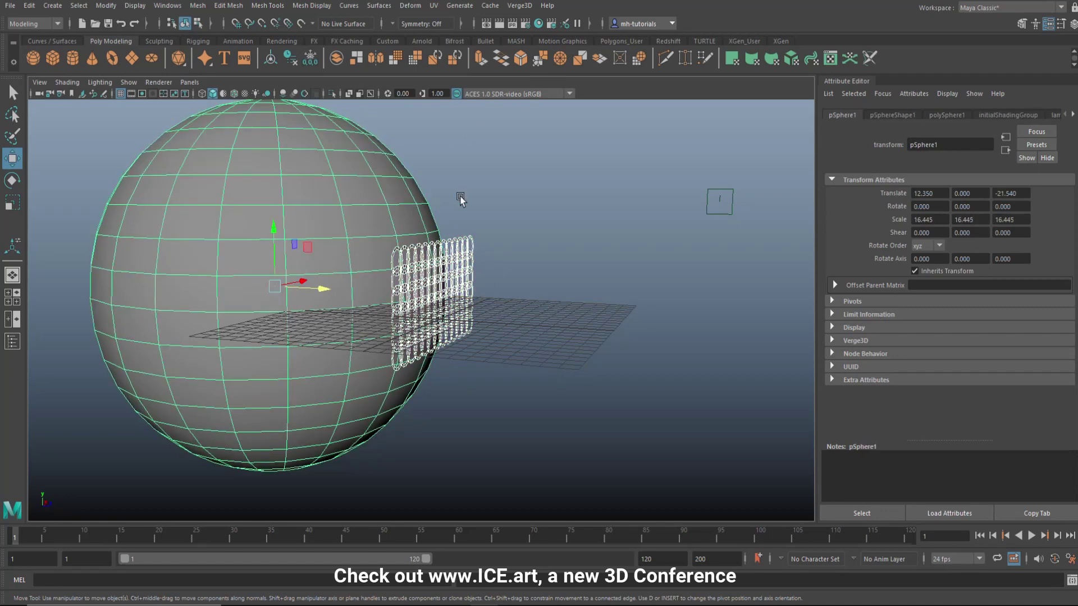
click(410, 6)
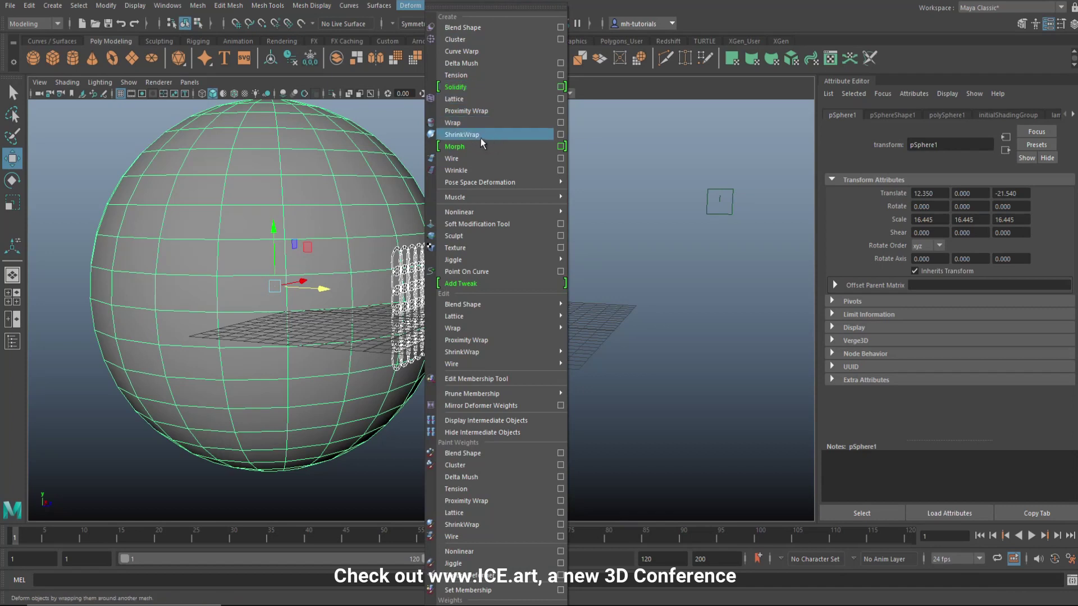
click(560, 135)
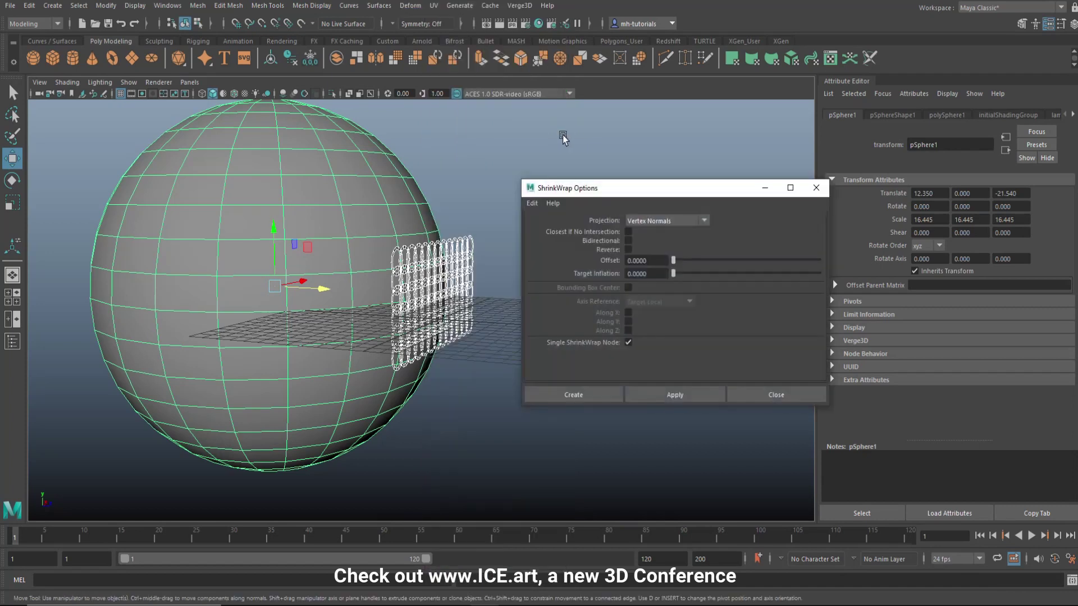
click(532, 204)
click(556, 227)
click(614, 395)
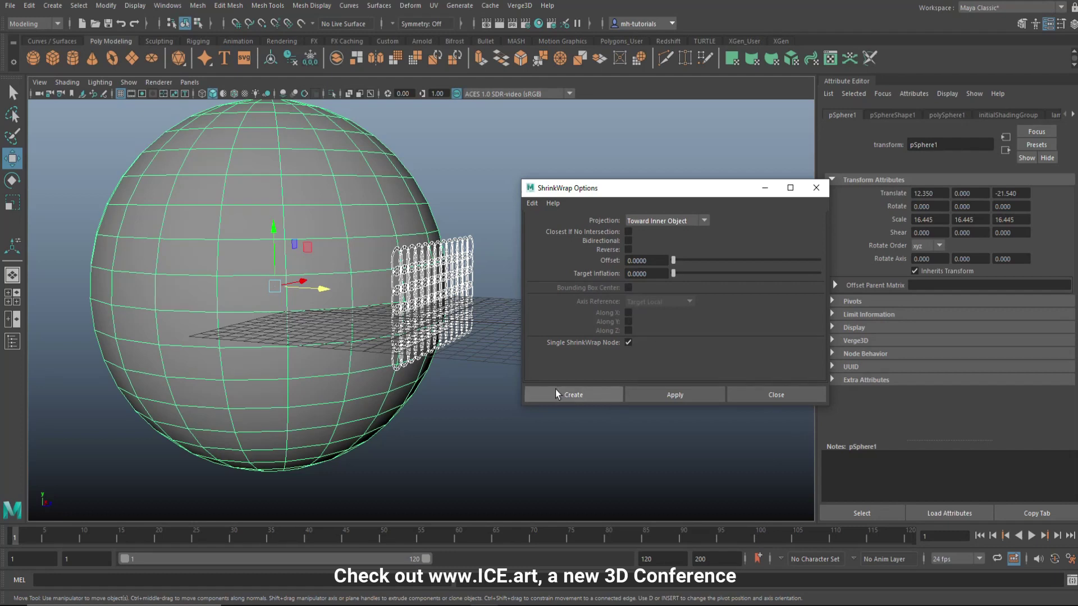
click(705, 221)
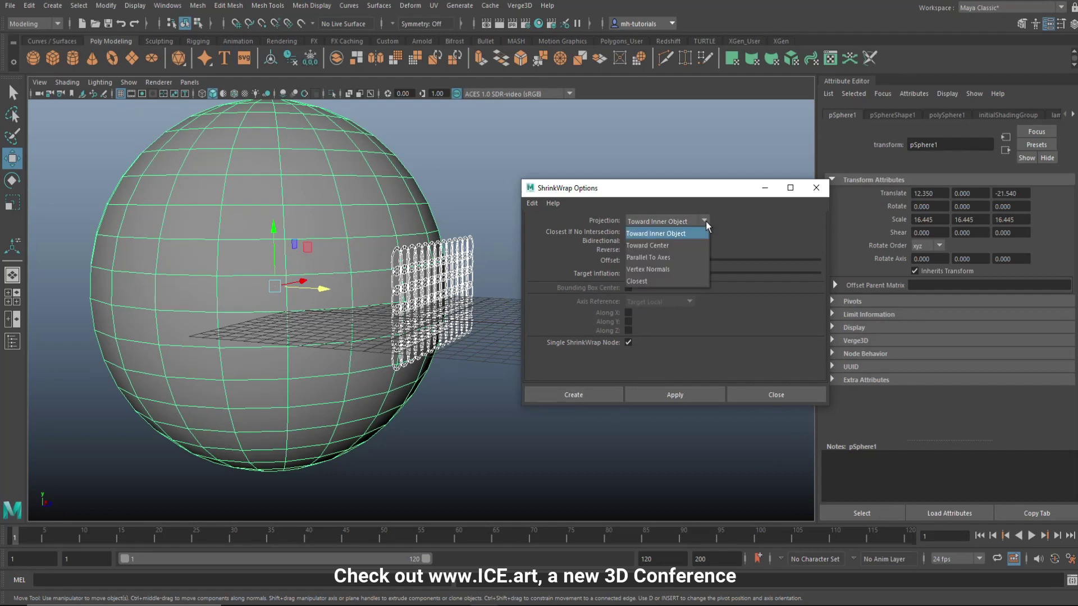
click(680, 268)
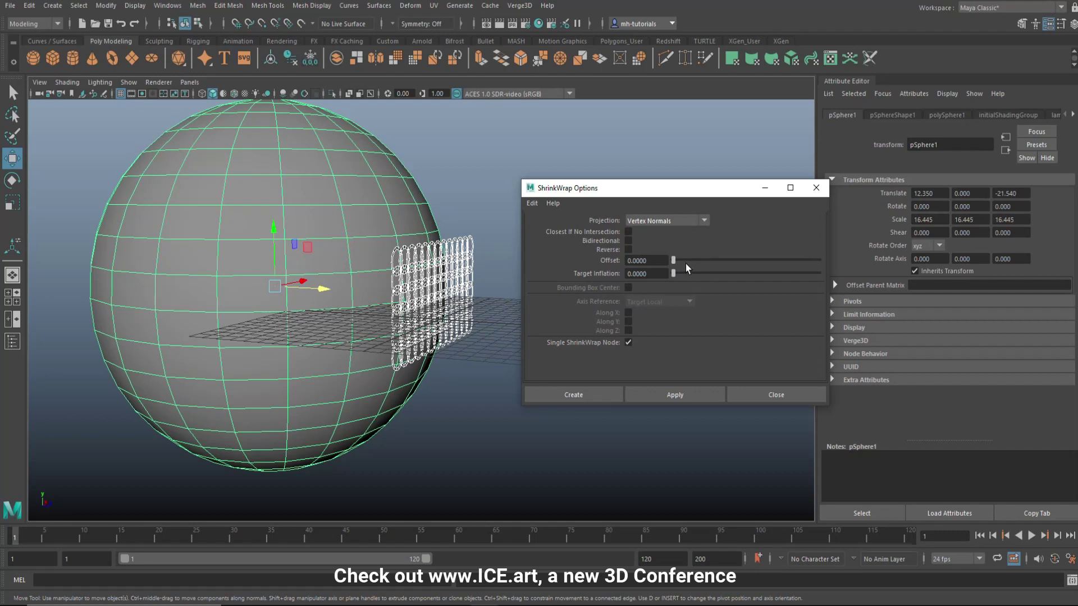
click(581, 394)
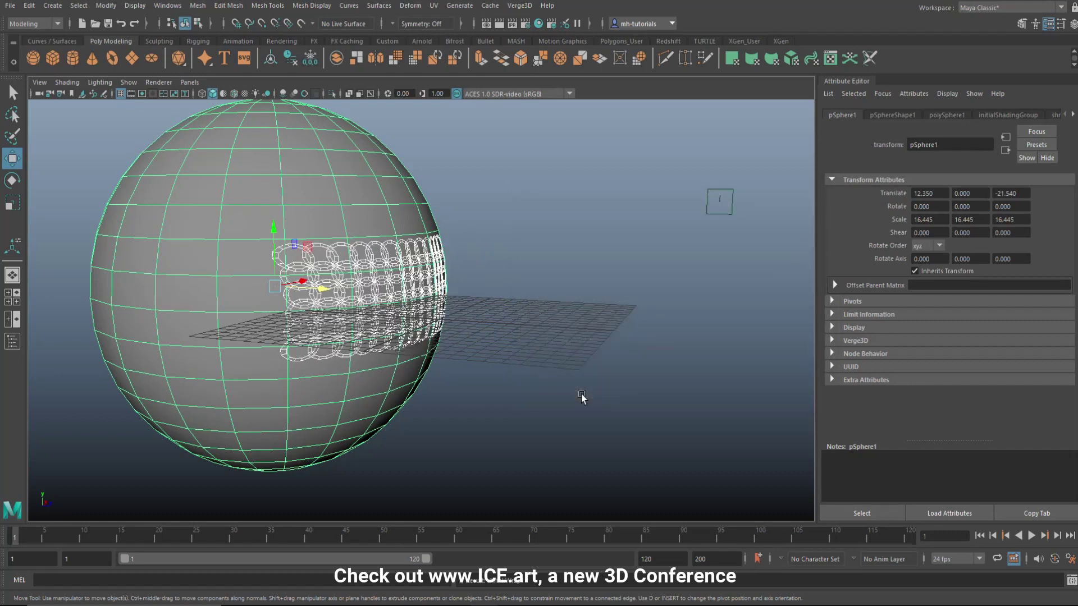
Step: Delete the construction history of the wrapped ring grid and the sphere, and remove the sphere
alt+drag(581, 344, 552, 355)
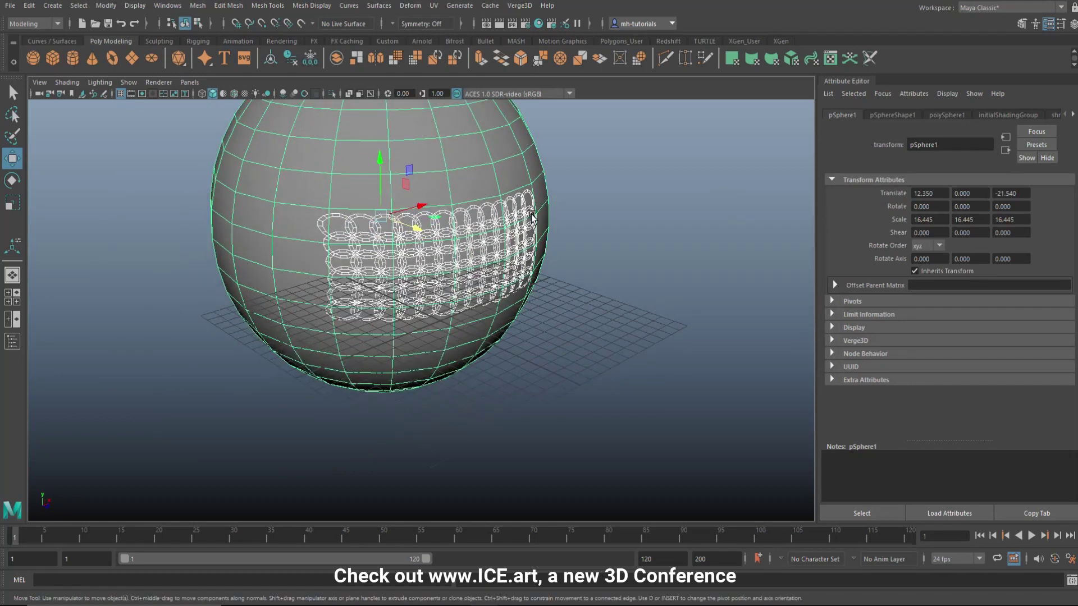
drag(169, 188, 570, 441)
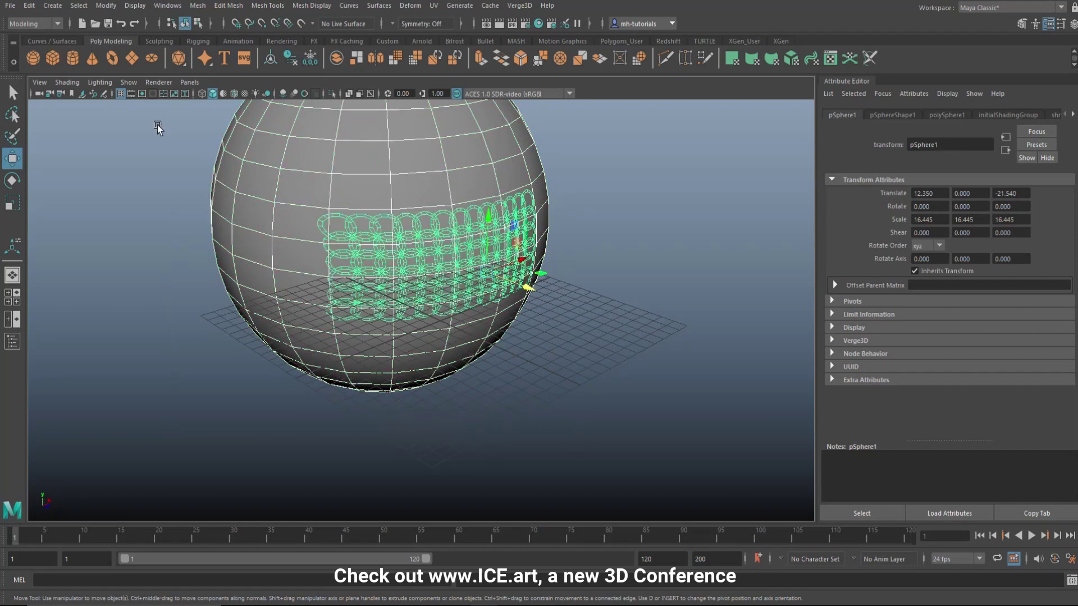
click(29, 5)
mouse_move(92, 145)
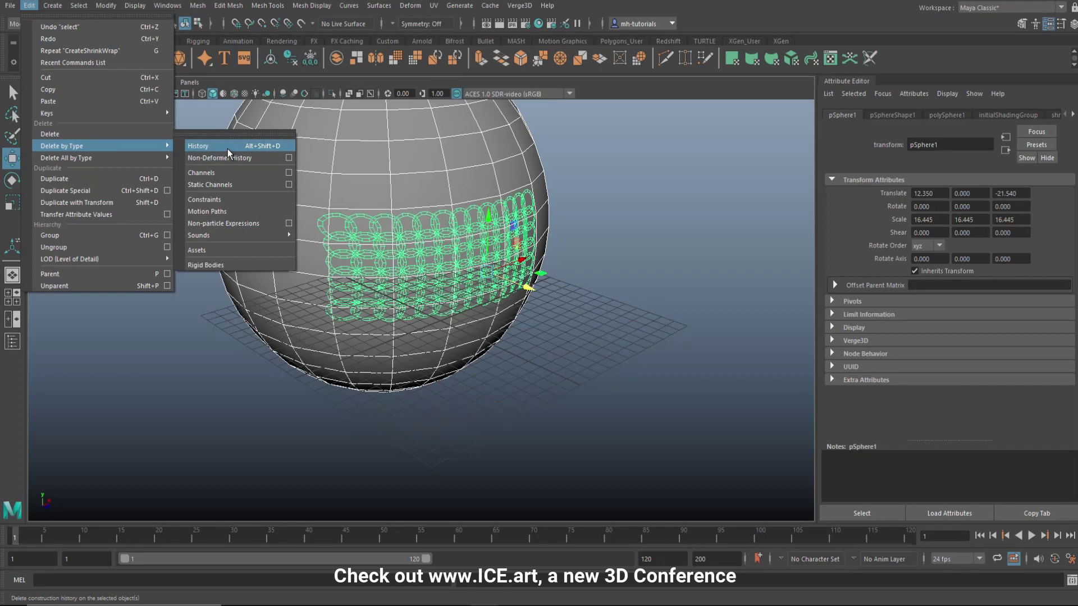
click(227, 148)
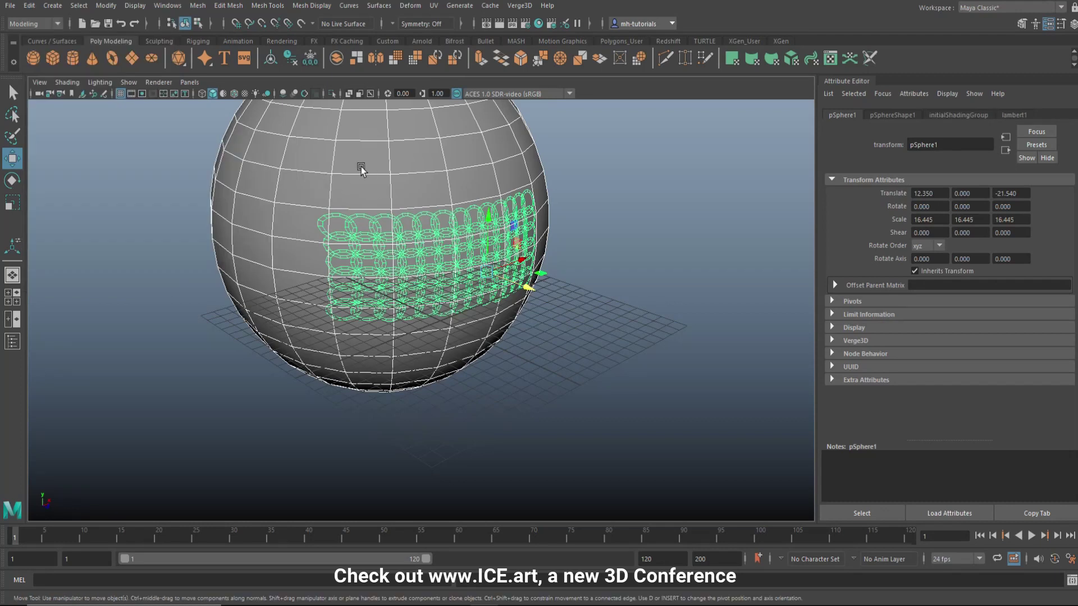
key(Delete)
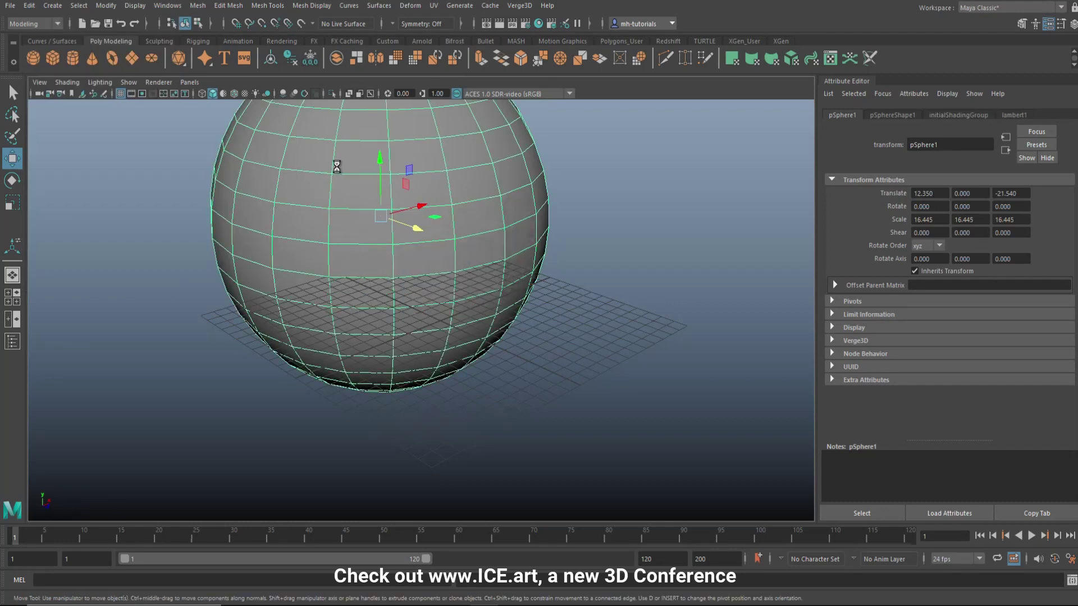
key(Delete)
Step: Extrude all faces of the curved ring grid with a thickness of 0.5
click(472, 287)
mouse_move(548, 281)
alt+mouse_down()
mouse_move(522, 312)
mouse_move(544, 294)
mouse_move(528, 282)
alt+mouse_up()
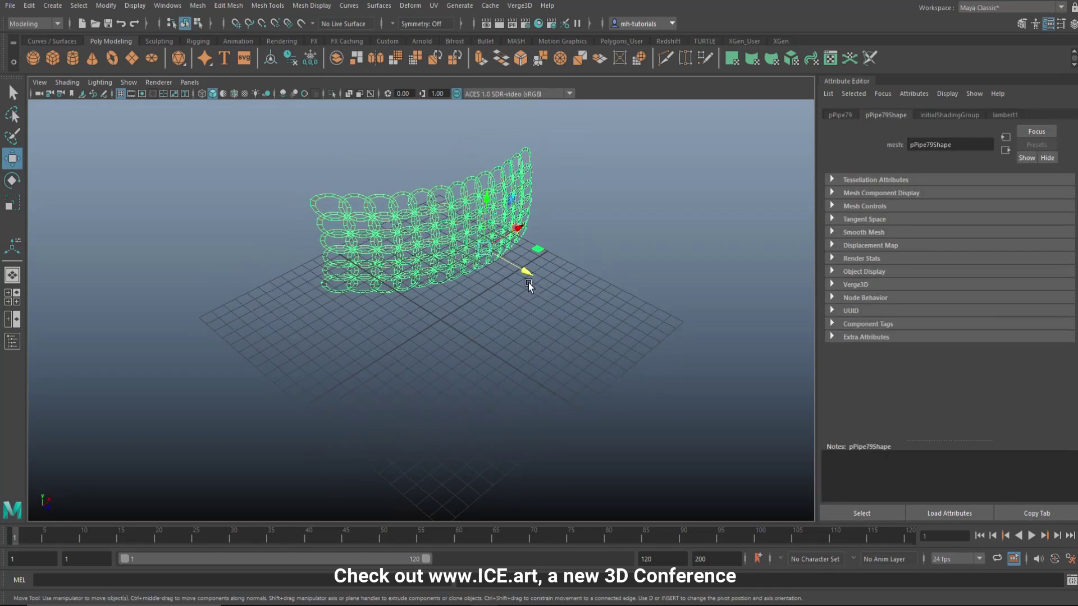
key(ctrl+e)
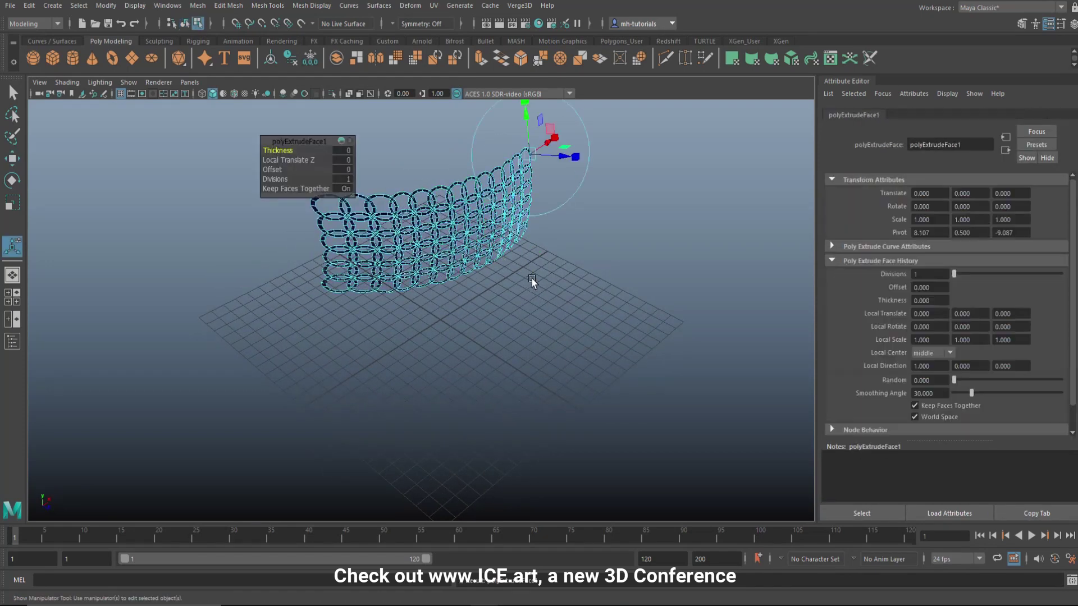
click(343, 151)
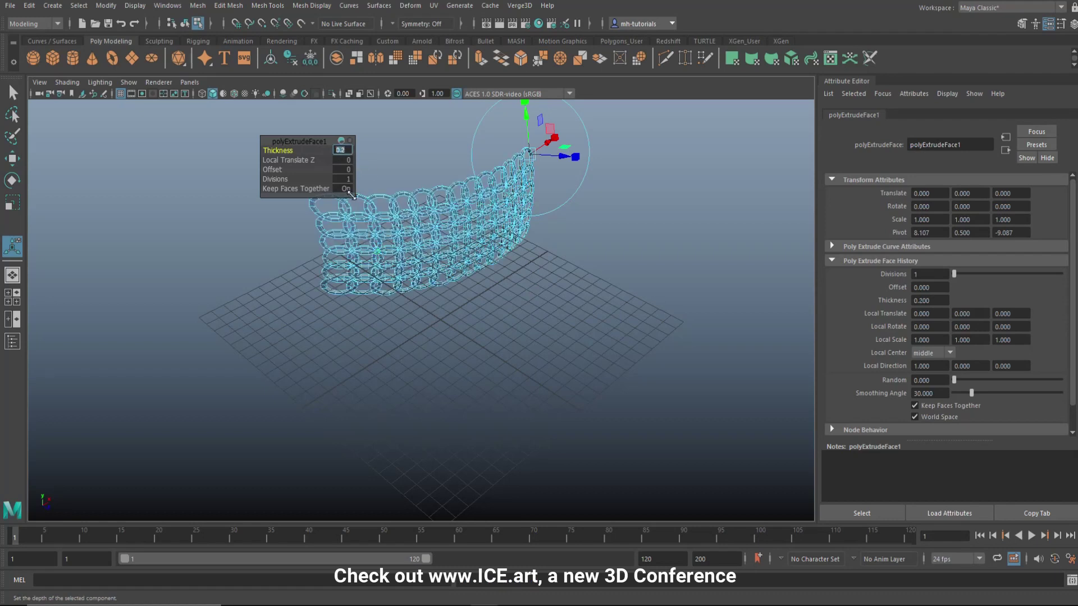
text(0.5)
key(Return)
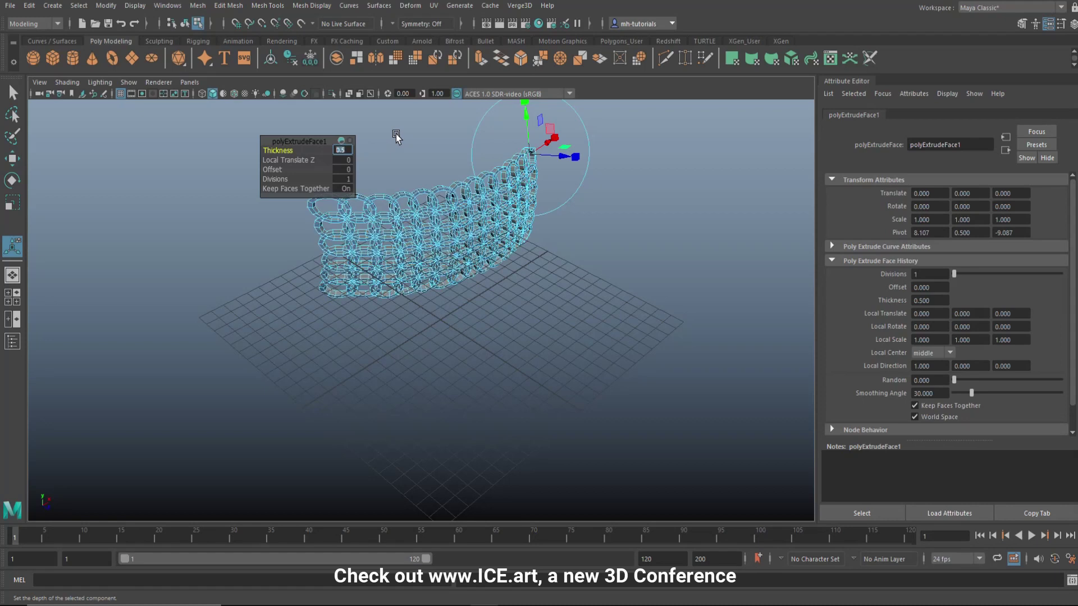
Step: Return to object mode and examine the extruded ring grid's curvature and thickness from several sides
key(q)
right_drag(517, 328, 562, 292)
scroll(536, 343, up, 5)
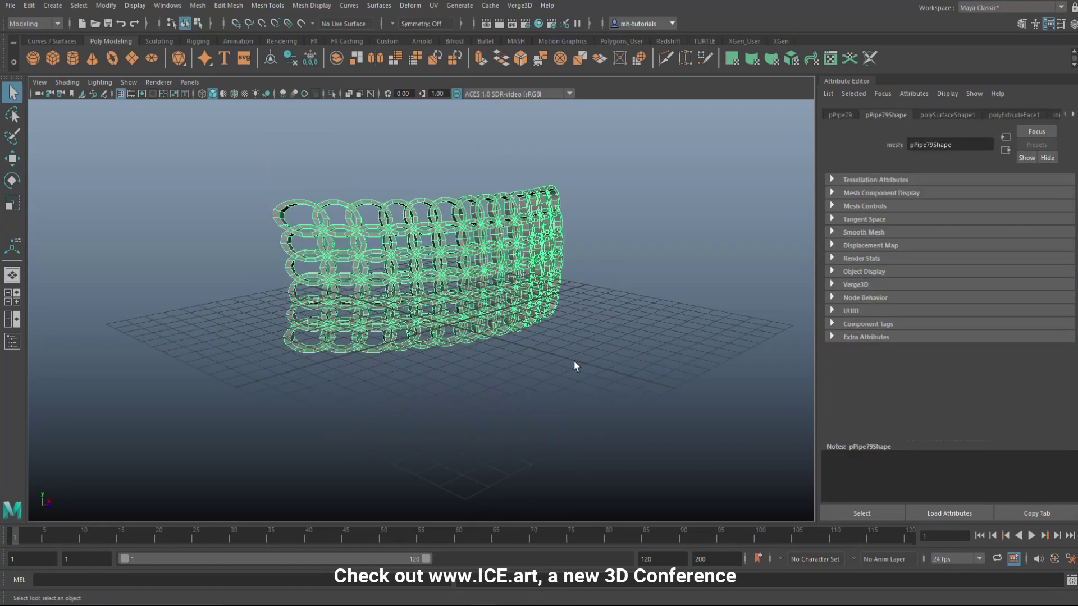
alt+drag(620, 374, 628, 434)
scroll(554, 474, up, 3)
scroll(630, 435, down, 4)
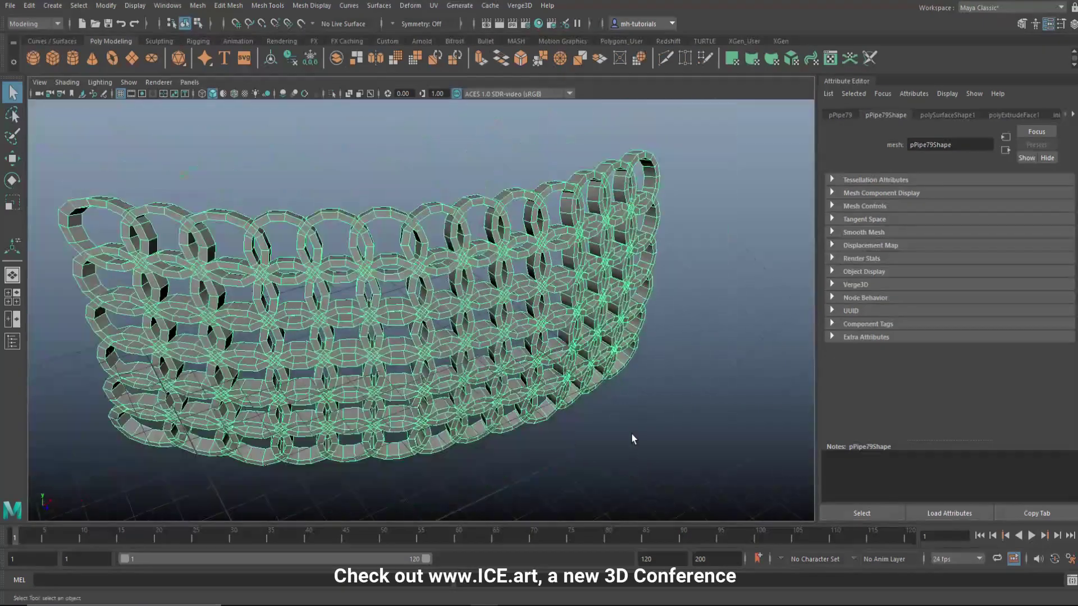
scroll(642, 439, down, 2)
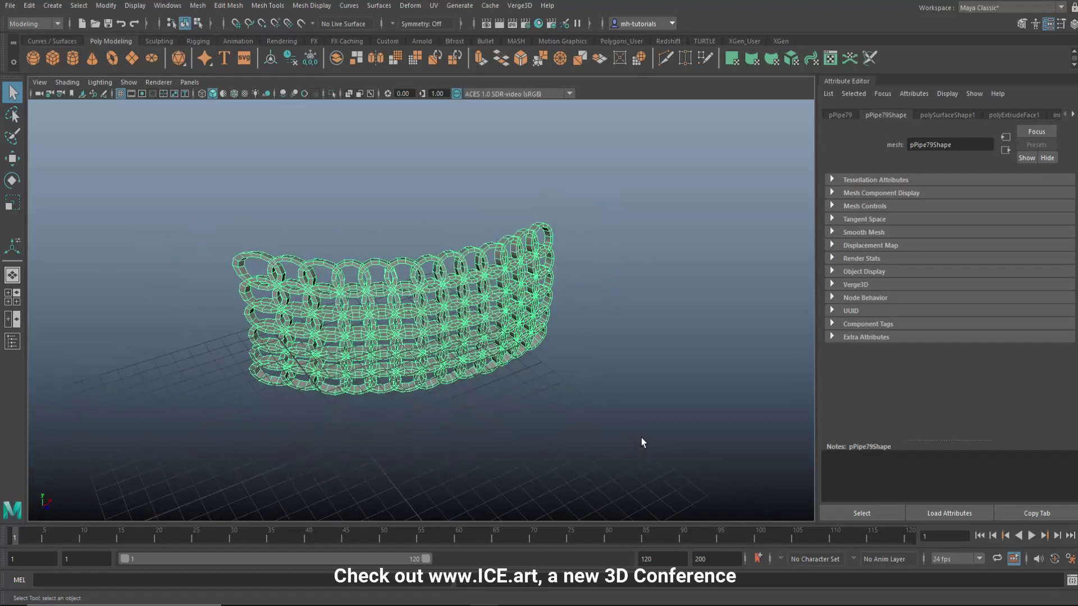
alt+drag(642, 439, 294, 383)
alt+drag(243, 346, 494, 427)
scroll(518, 448, up, 2)
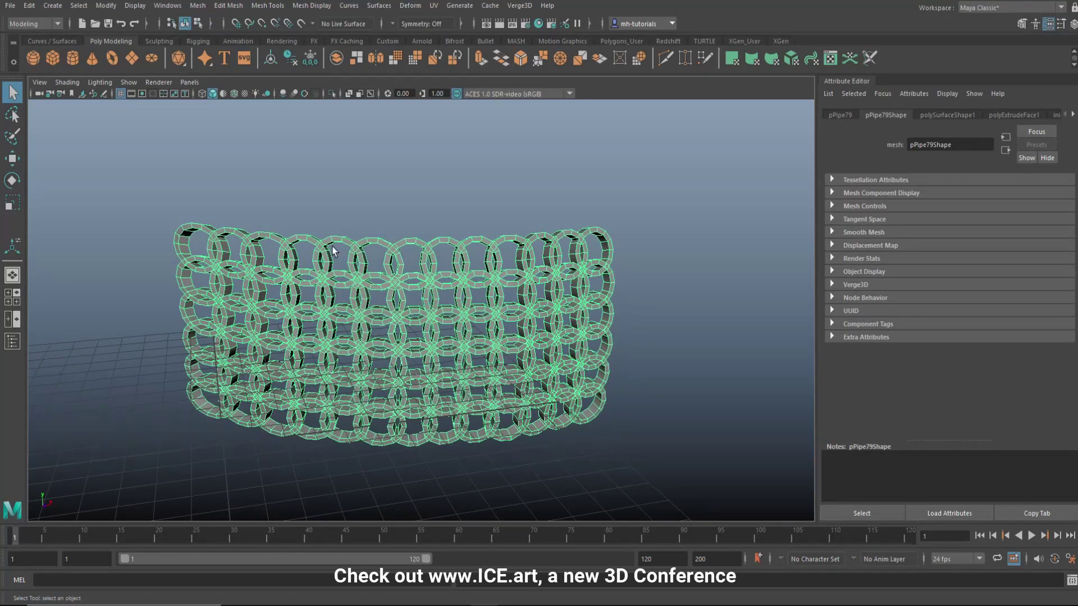
drag(278, 166, 536, 508)
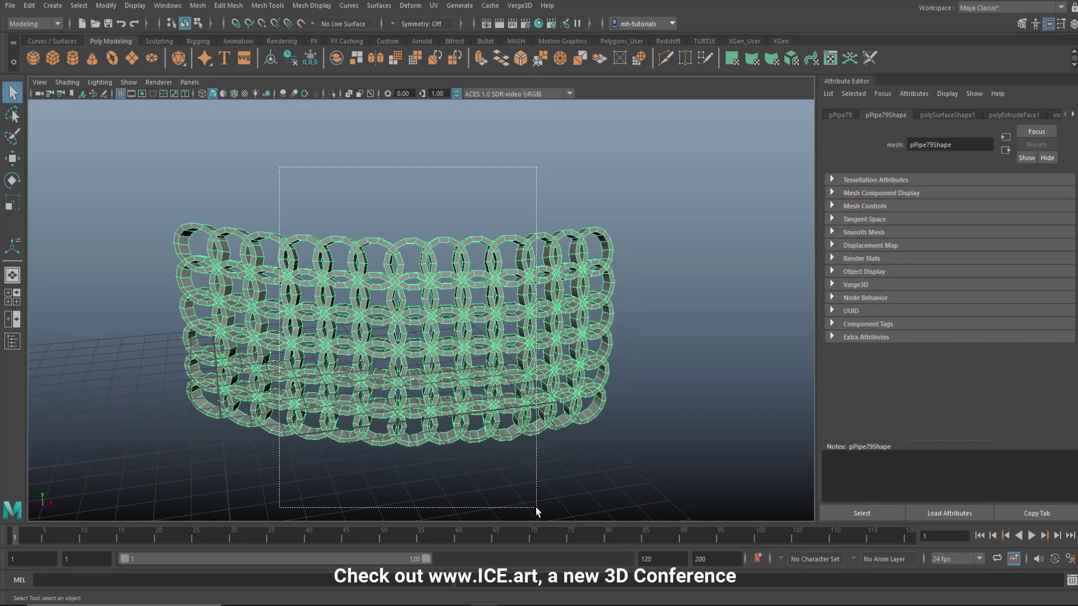
drag(537, 511, 536, 511)
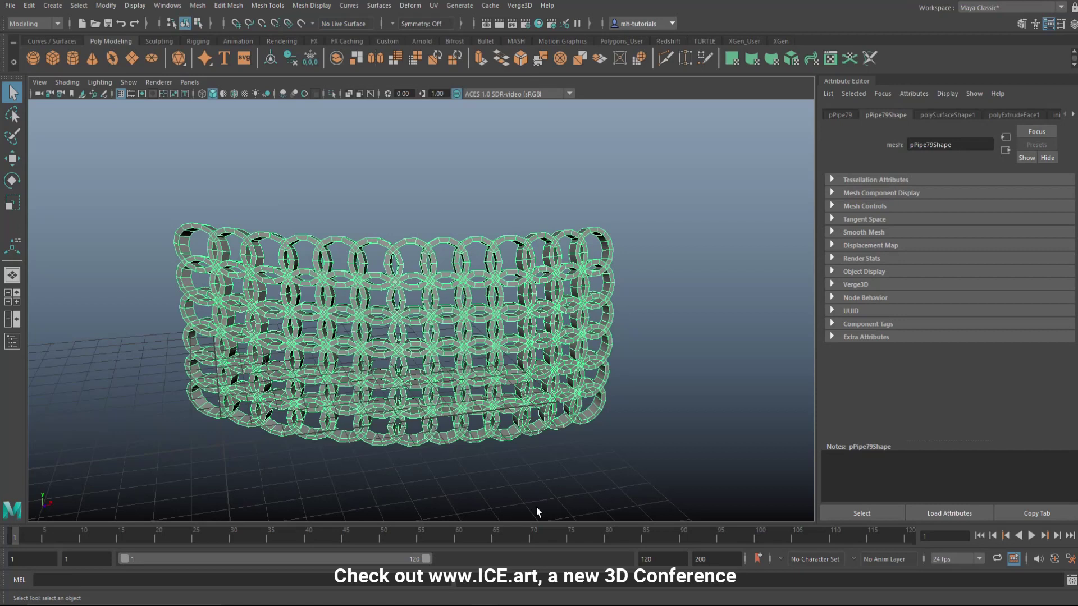
Step: Hide the curved ring grid and select the flat triangular-frame grid
scroll(548, 513, down, 5)
alt+drag(368, 457, 339, 423)
scroll(523, 430, up, 5)
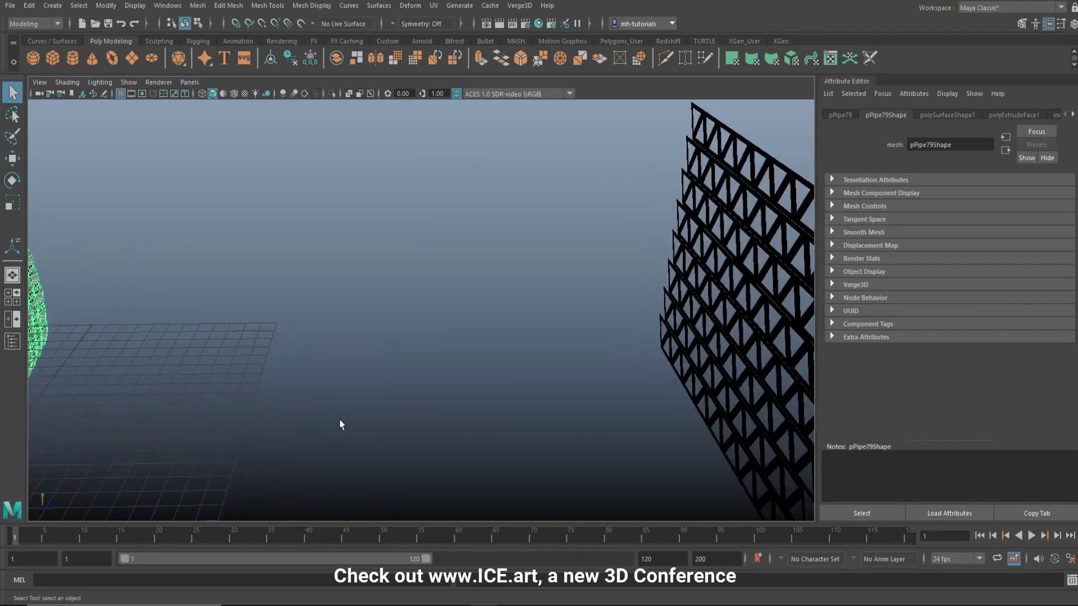
scroll(176, 377, down, 4)
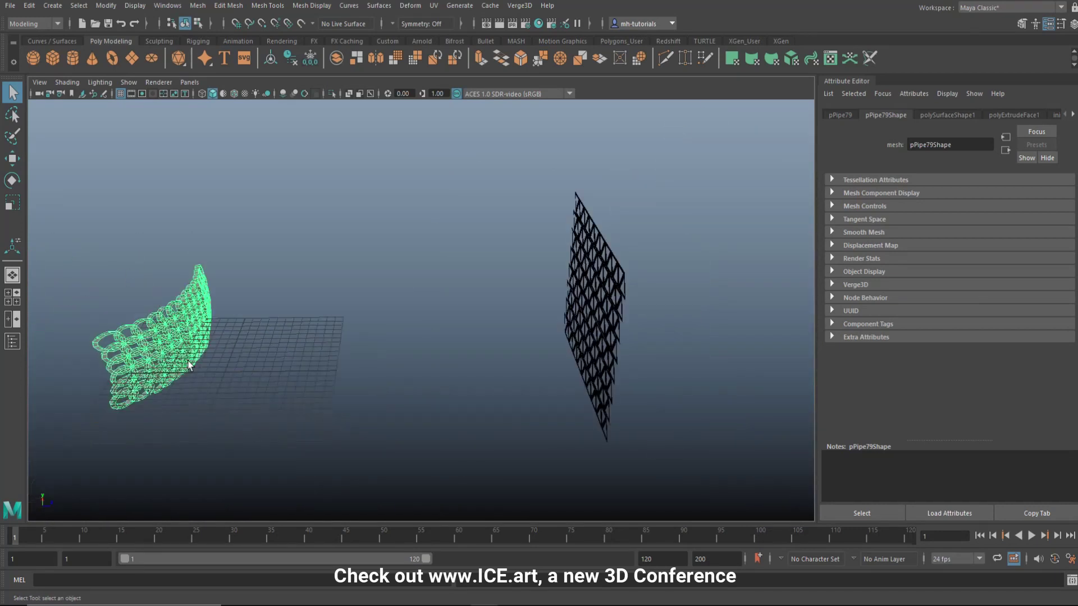
key(ctrl+h)
click(591, 281)
alt+drag(598, 359, 369, 351)
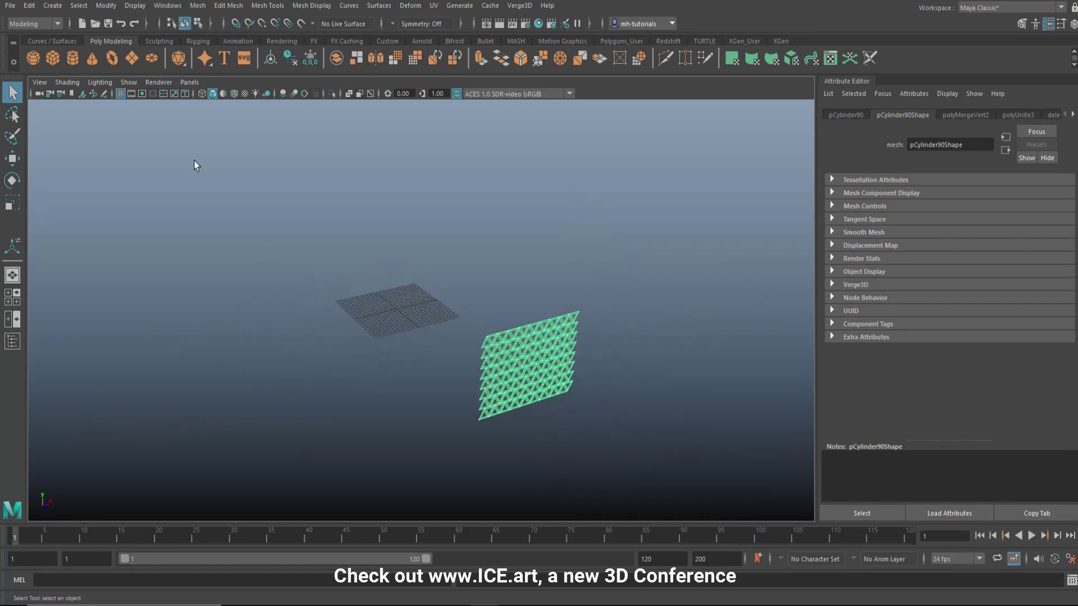
Step: Create a polygon cylinder scaled up well beyond the triangular grid's size and rotate it -90° about Z to lie horizontally
click(75, 60)
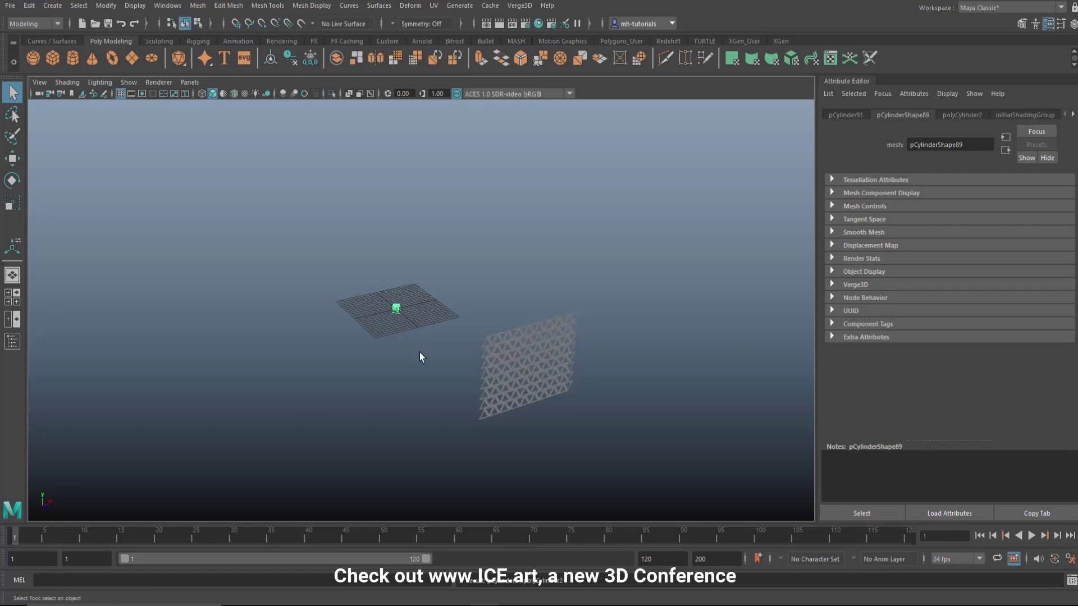
key(r)
drag(397, 310, 543, 330)
key(e)
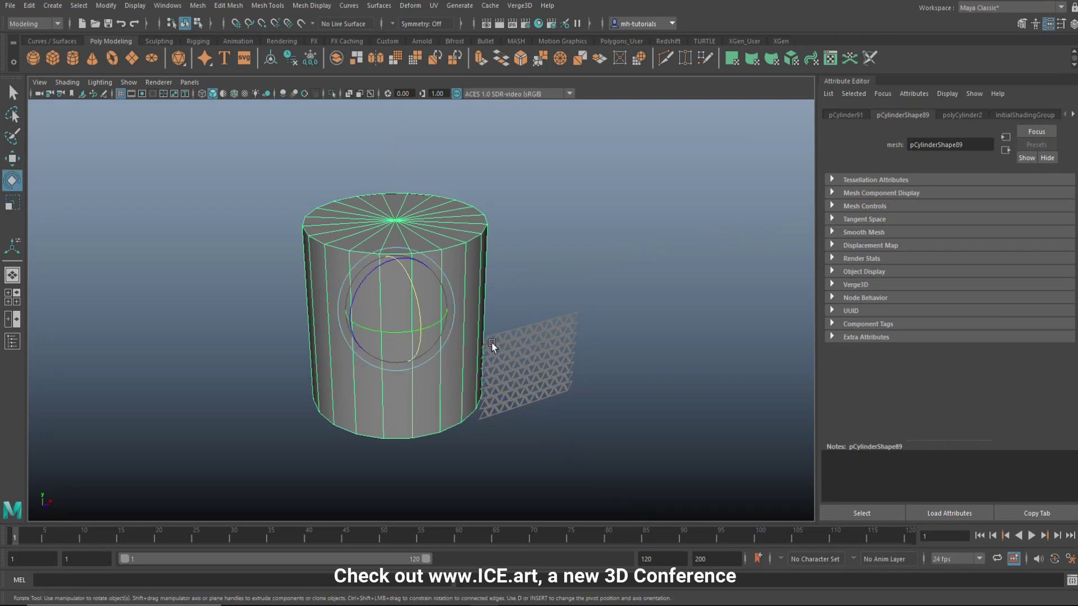
drag(360, 288, 425, 270)
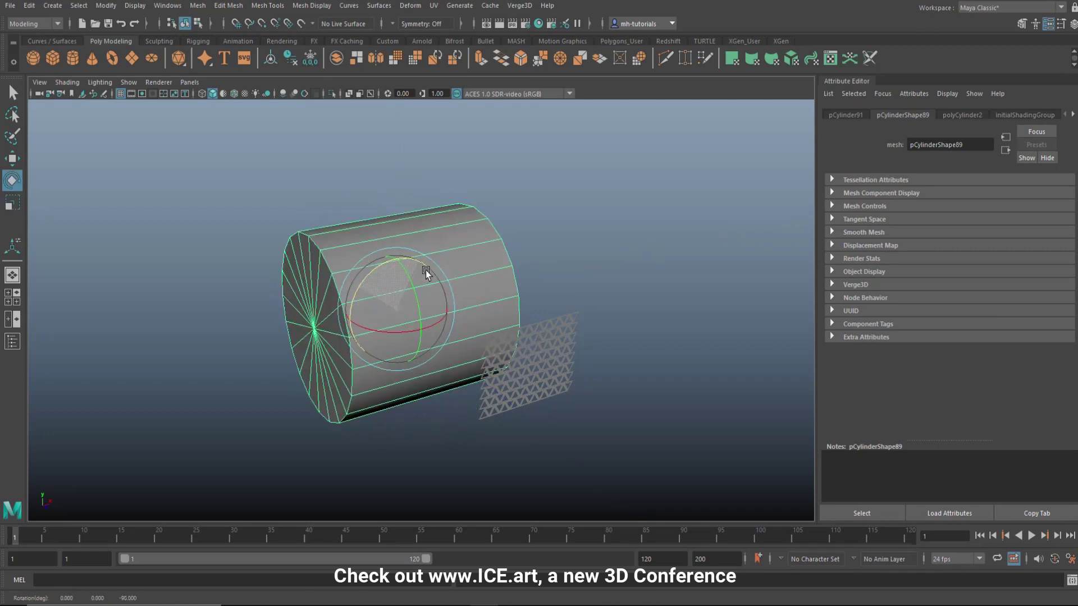
Step: In the front view, move the cylinder to about X 11.4 so it is centred on the triangular grid, using wireframe display to check
alt+drag(455, 366, 407, 393)
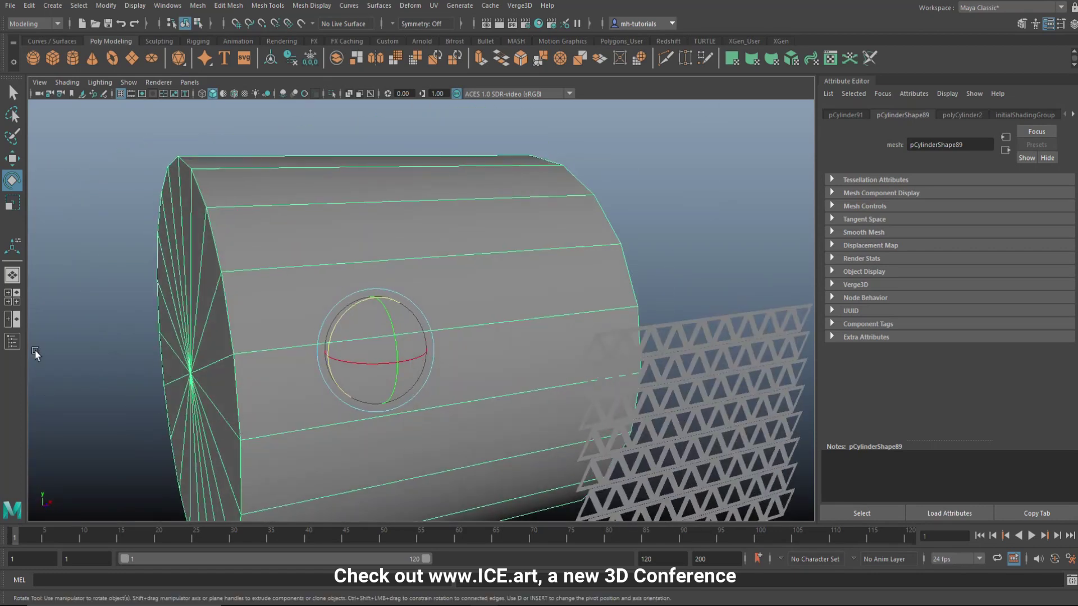
click(14, 298)
key(space)
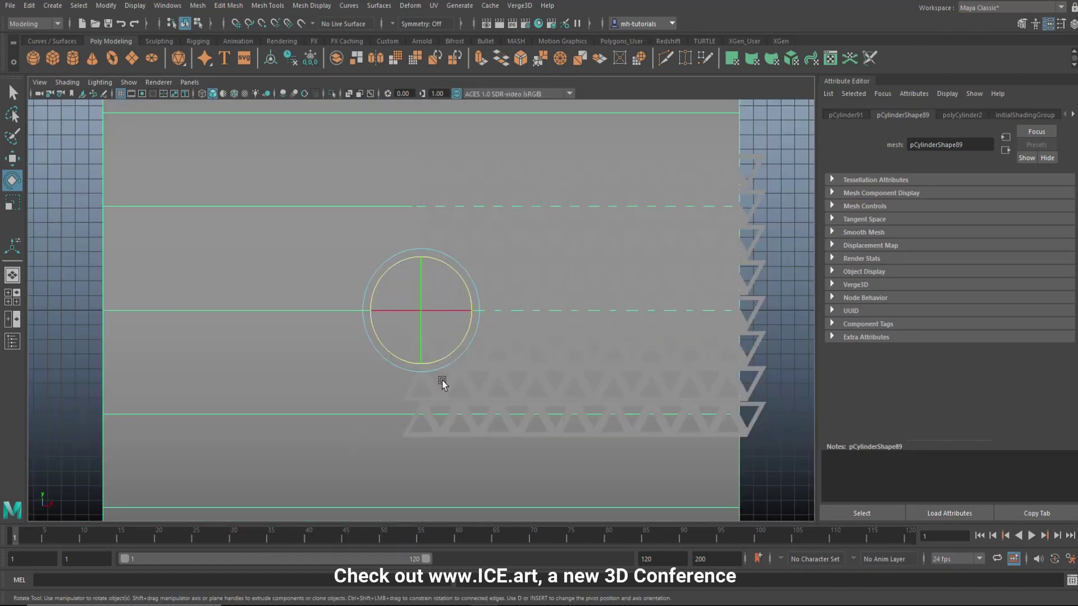
scroll(446, 384, down, 2)
key(w)
drag(475, 311, 592, 318)
key(4)
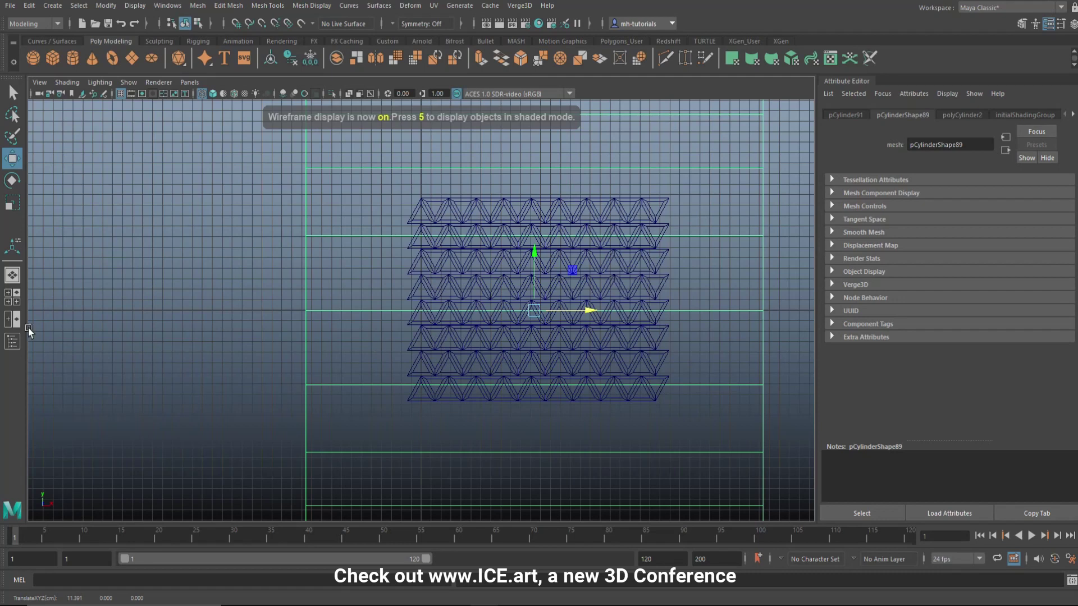
click(14, 303)
key(space)
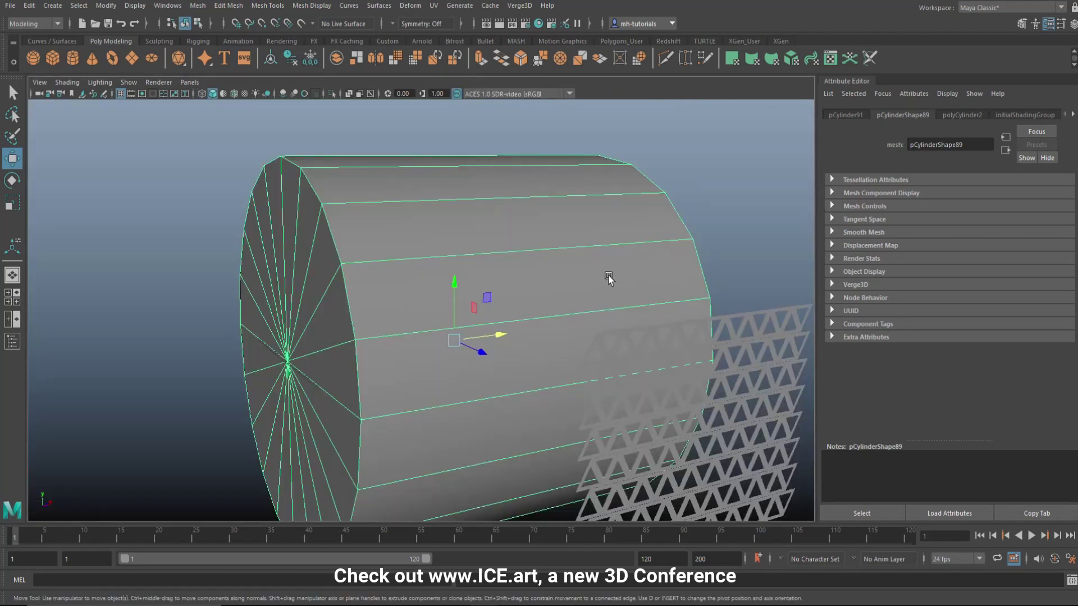
Step: Select the triangular grid followed by the cylinder and bring up the ShrinkWrap options
click(706, 357)
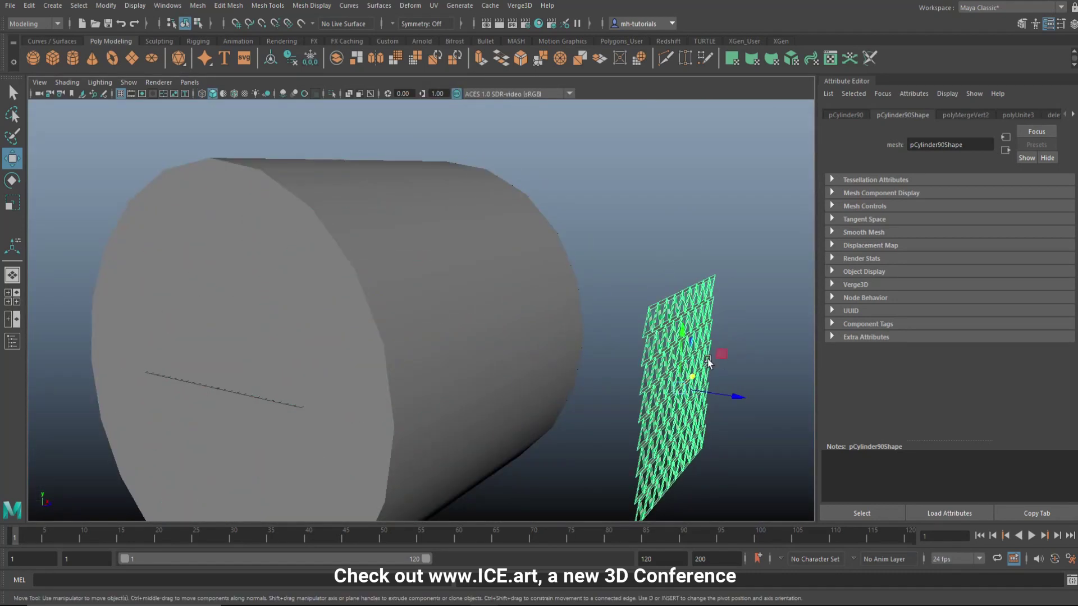
click(548, 273)
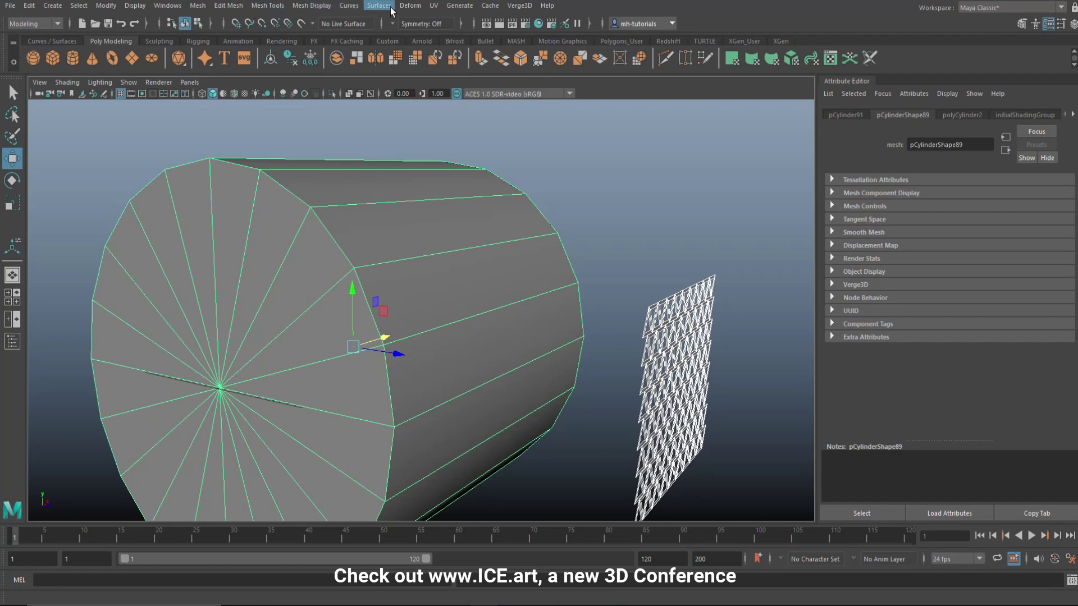
click(410, 5)
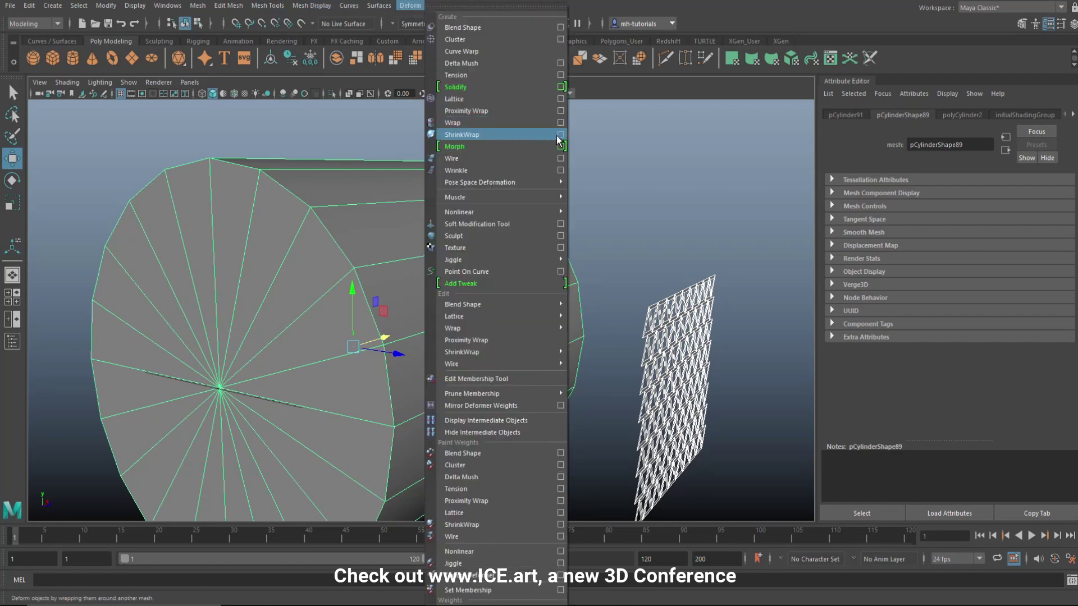